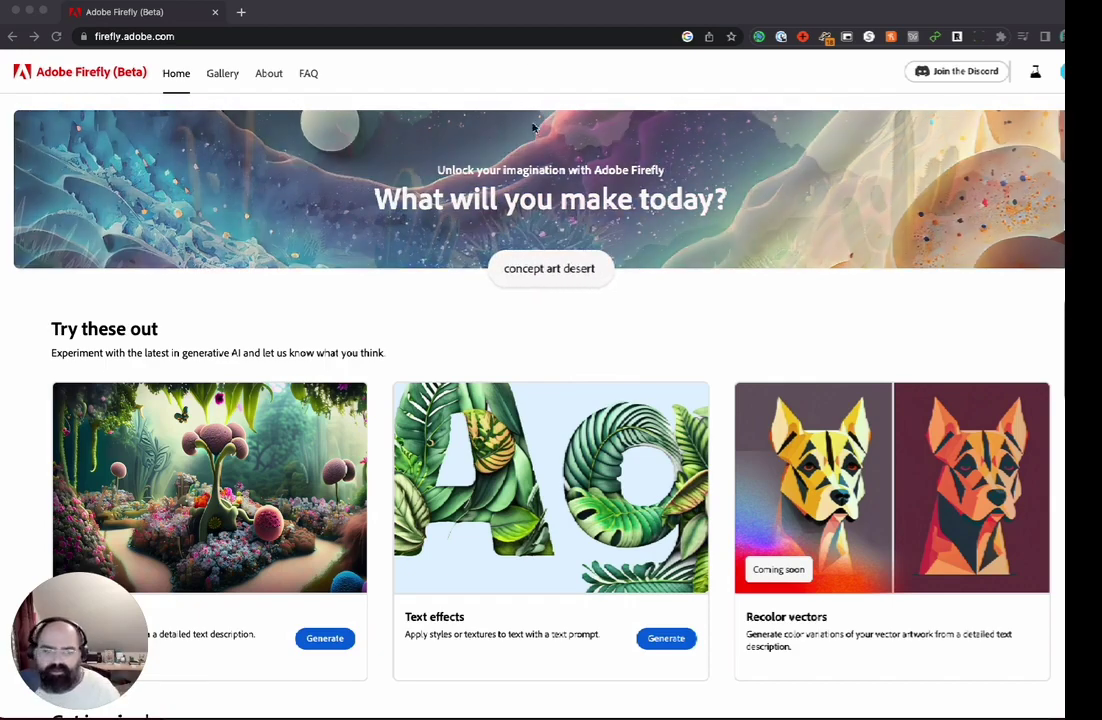
# Open Text to image and enter the prompt 'a group of cats playing soccer in 80s cartoon style'
pyautogui.scroll(-1, 350, 239)
pyautogui.scroll(-3, 350, 239)
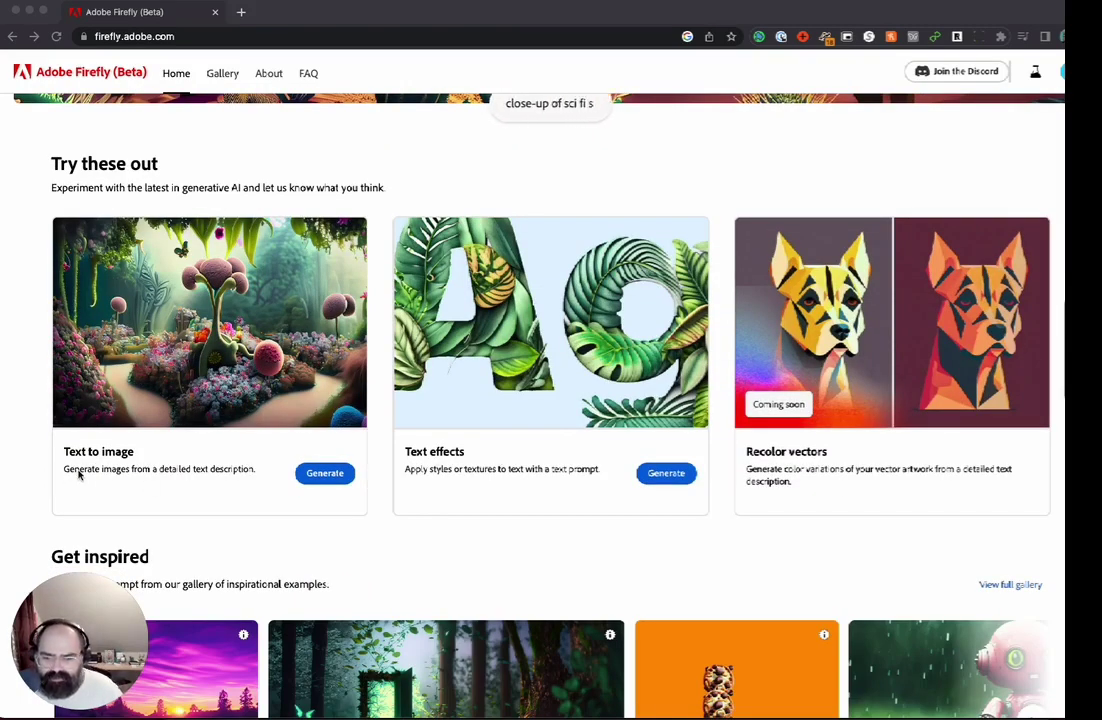
pyautogui.click(322, 475)
pyautogui.moveTo(80, 620); pyautogui.dragTo(78, 91)
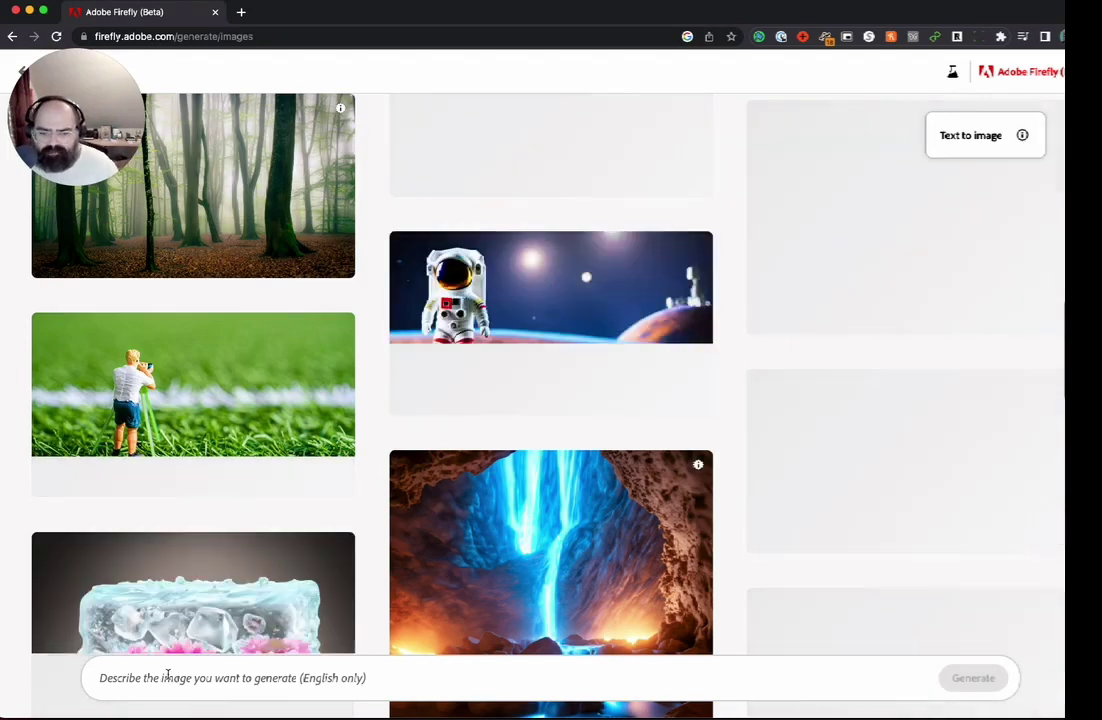
pyautogui.click(167, 676)
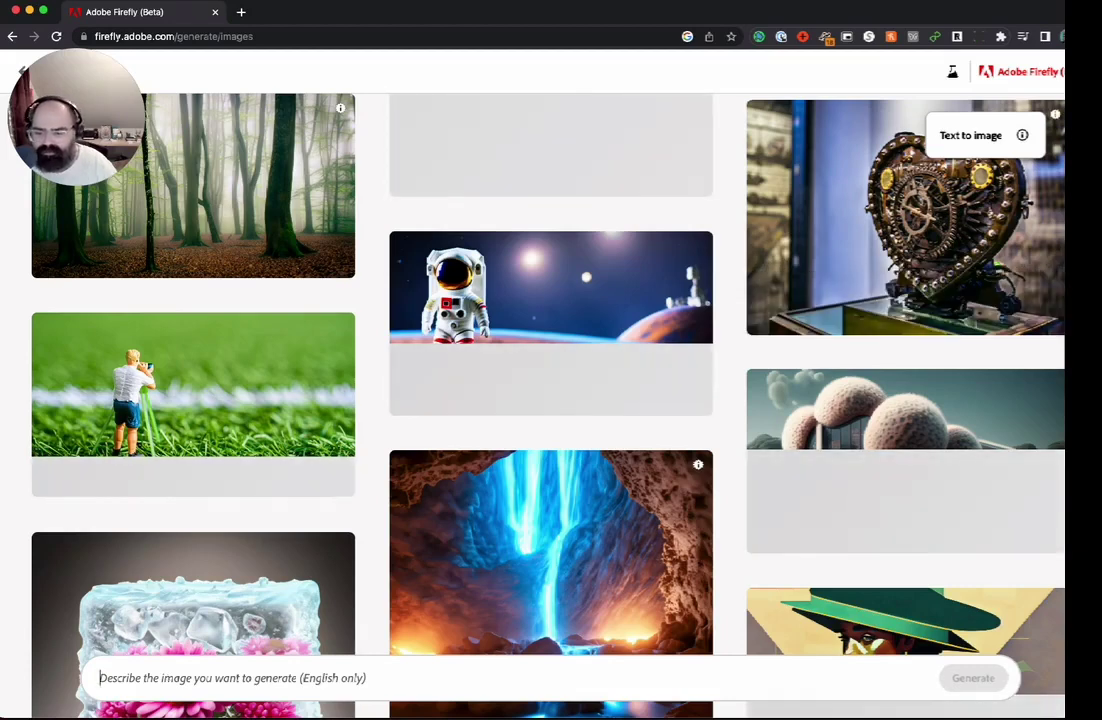
pyautogui.write('a group ')
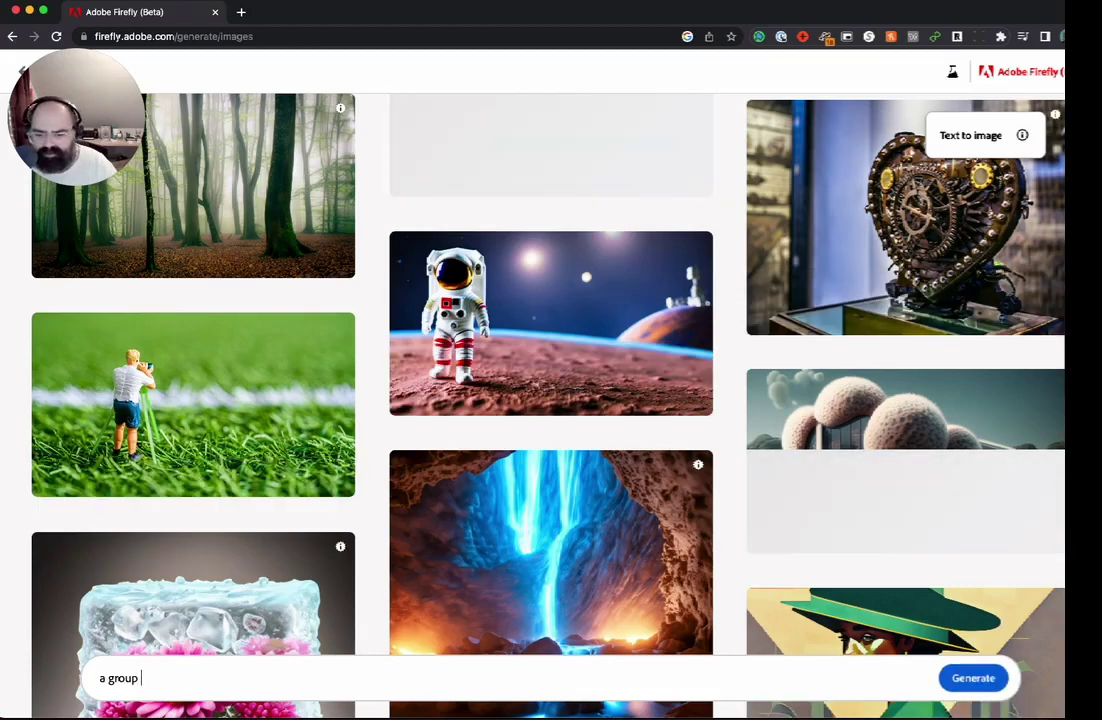
pyautogui.write('of cats pl')
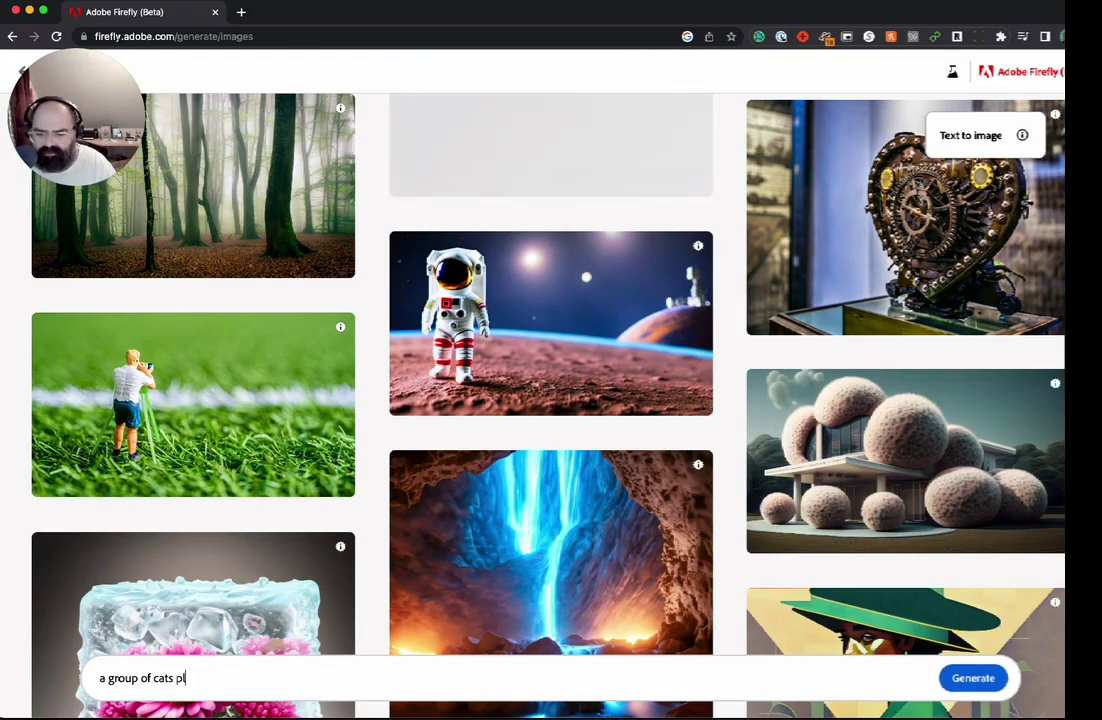
pyautogui.write('aying socc')
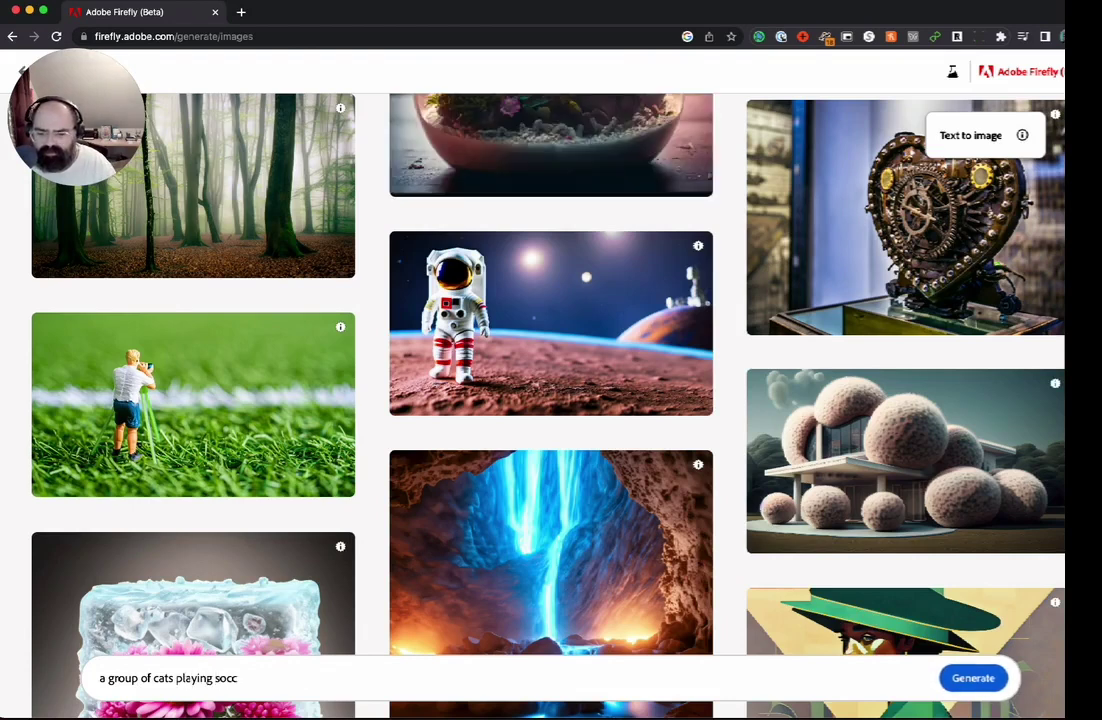
pyautogui.write('er')
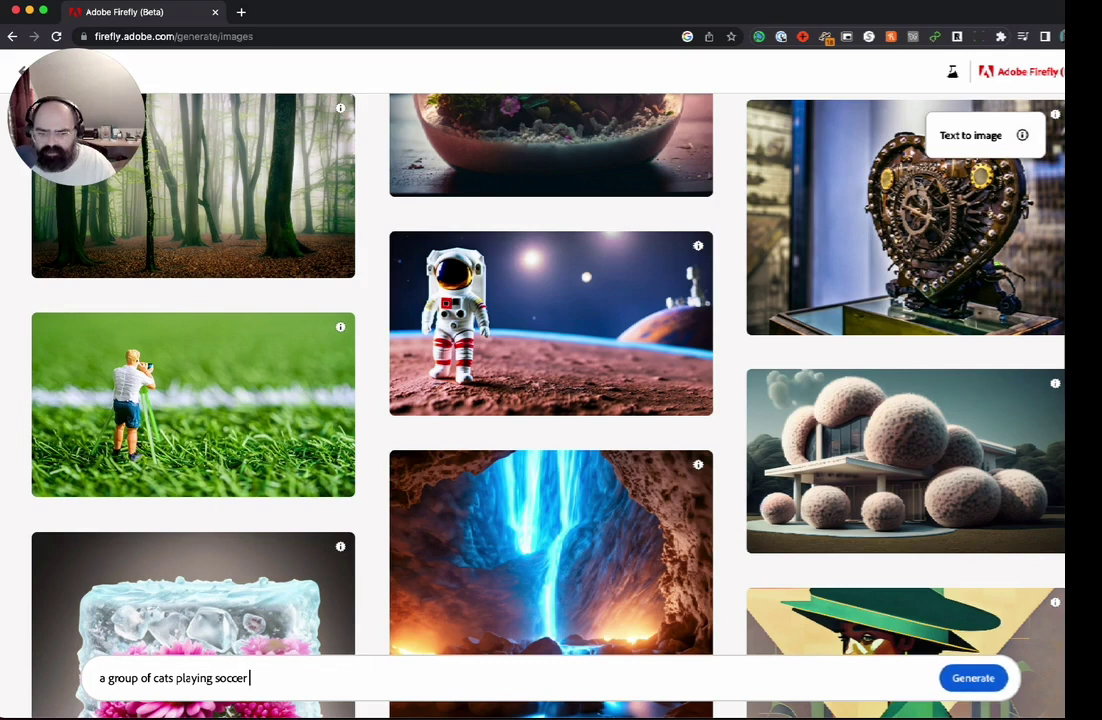
pyautogui.write(' in 80s car')
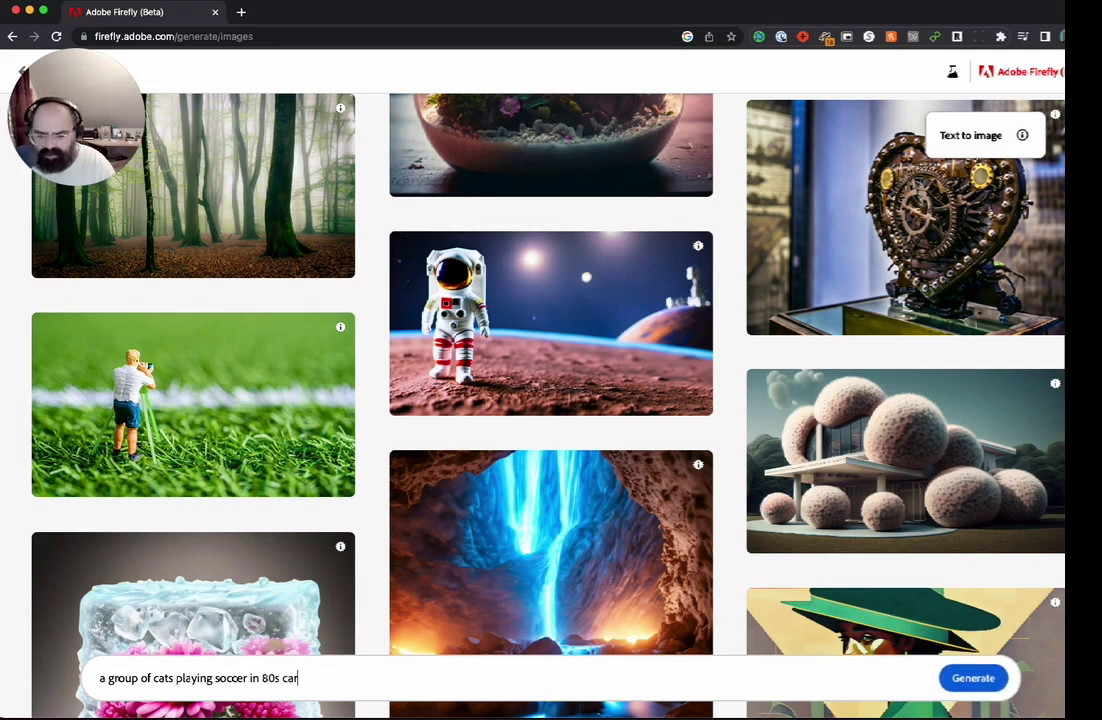
pyautogui.write('toon style')
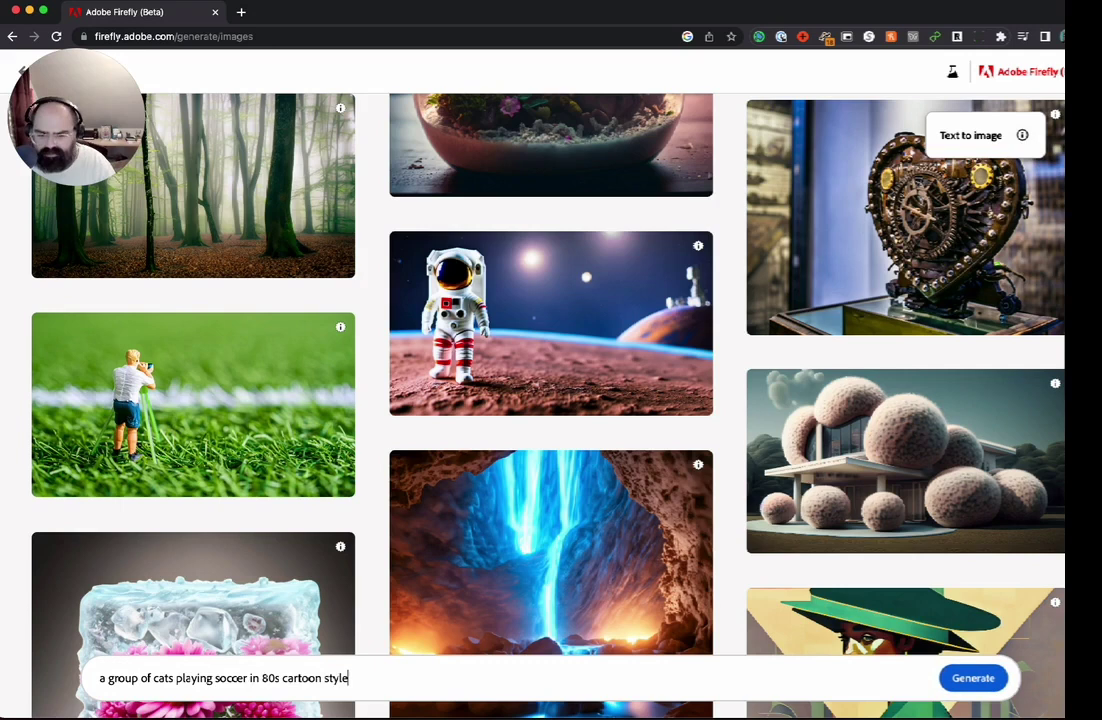
# Generate four Art-style images of the soccer-playing cats and look over each result
pyautogui.press('Return')
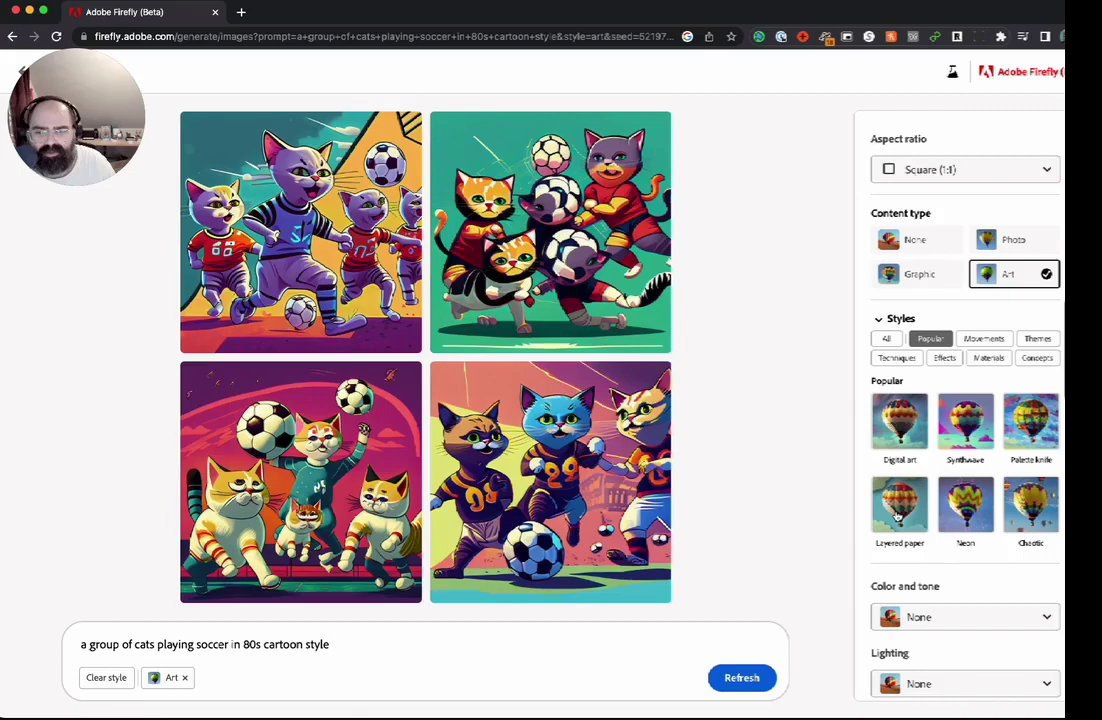
pyautogui.moveTo(478, 270)
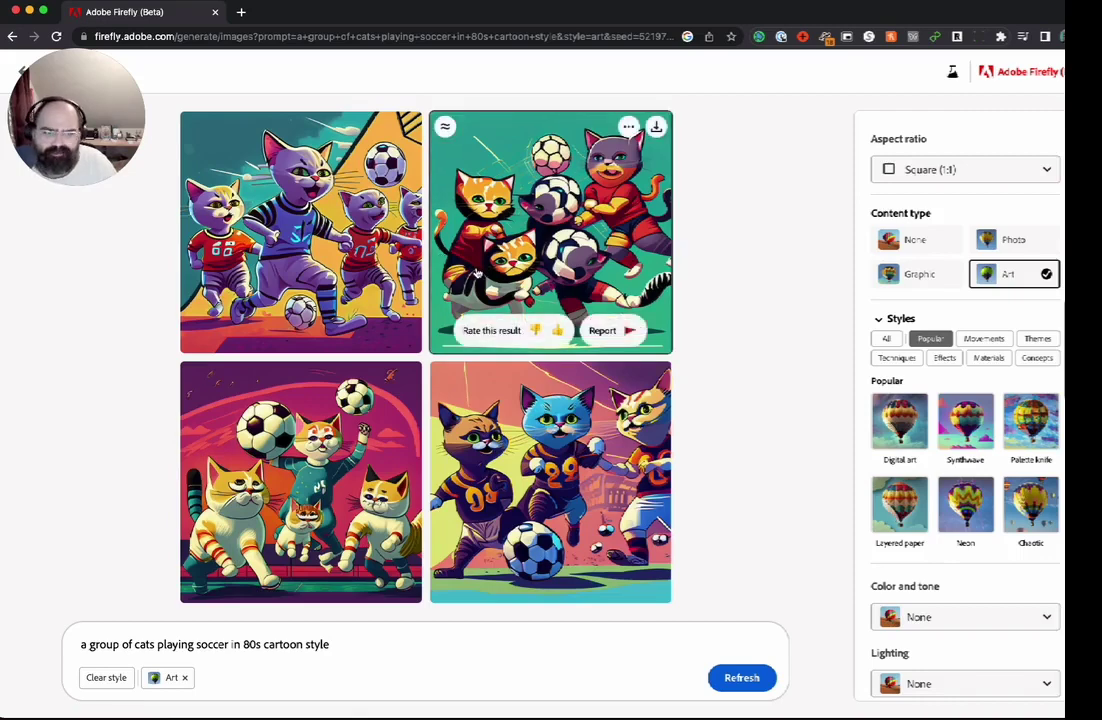
pyautogui.moveTo(470, 490)
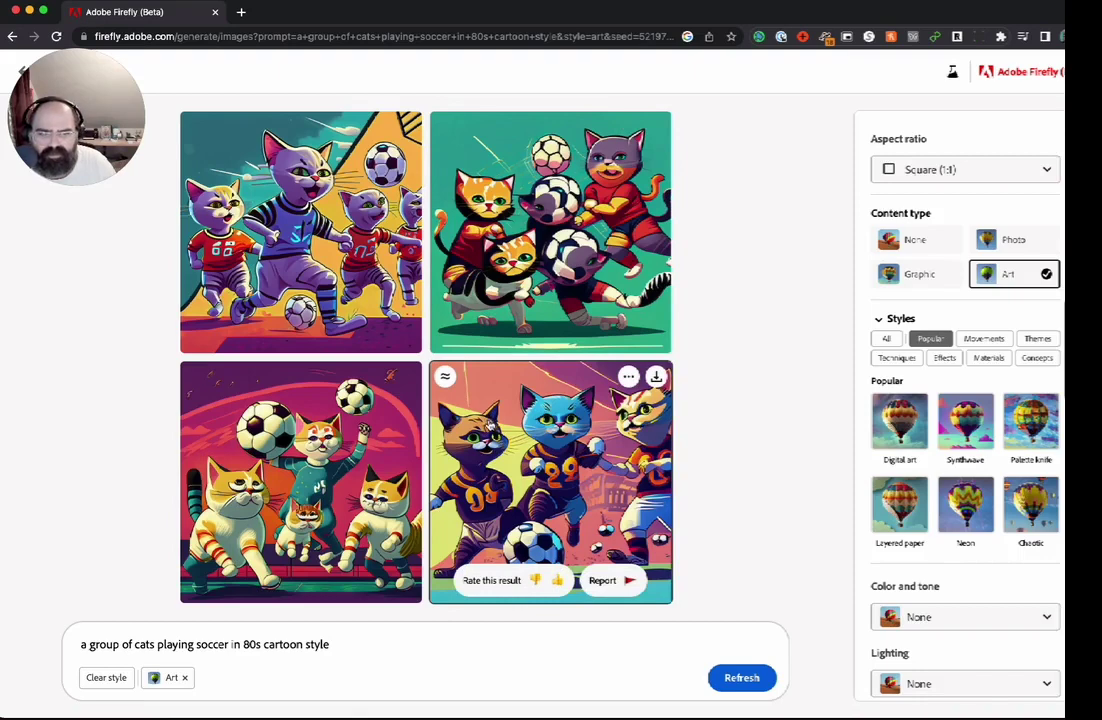
pyautogui.moveTo(551, 283)
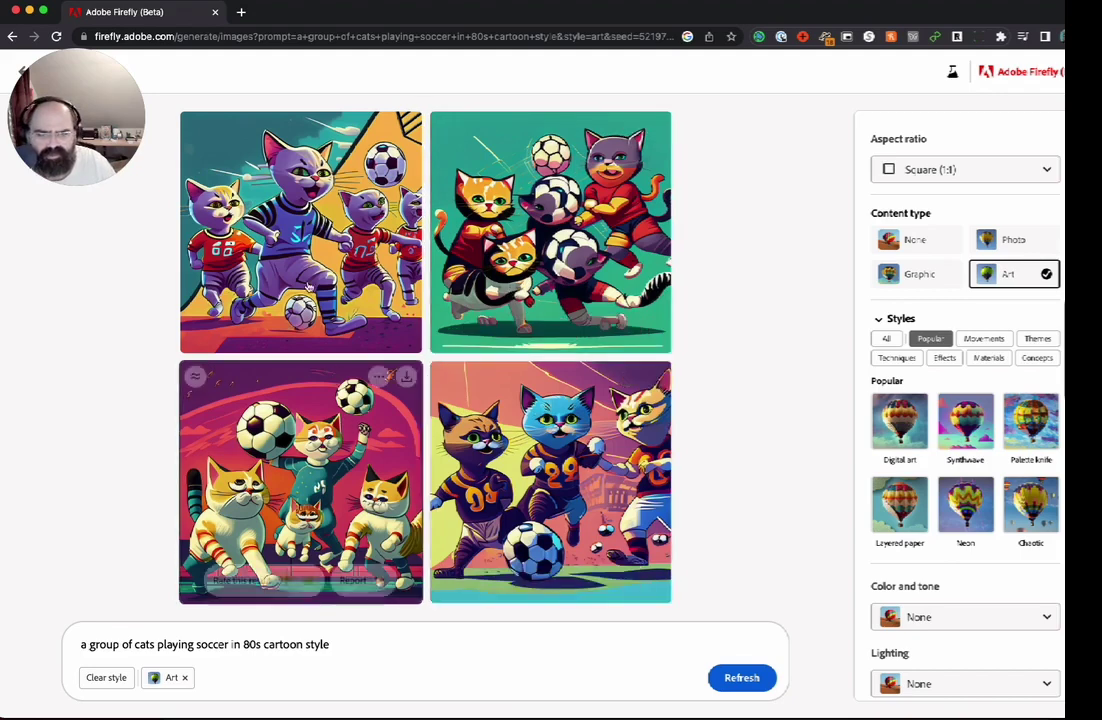
pyautogui.click(300, 258)
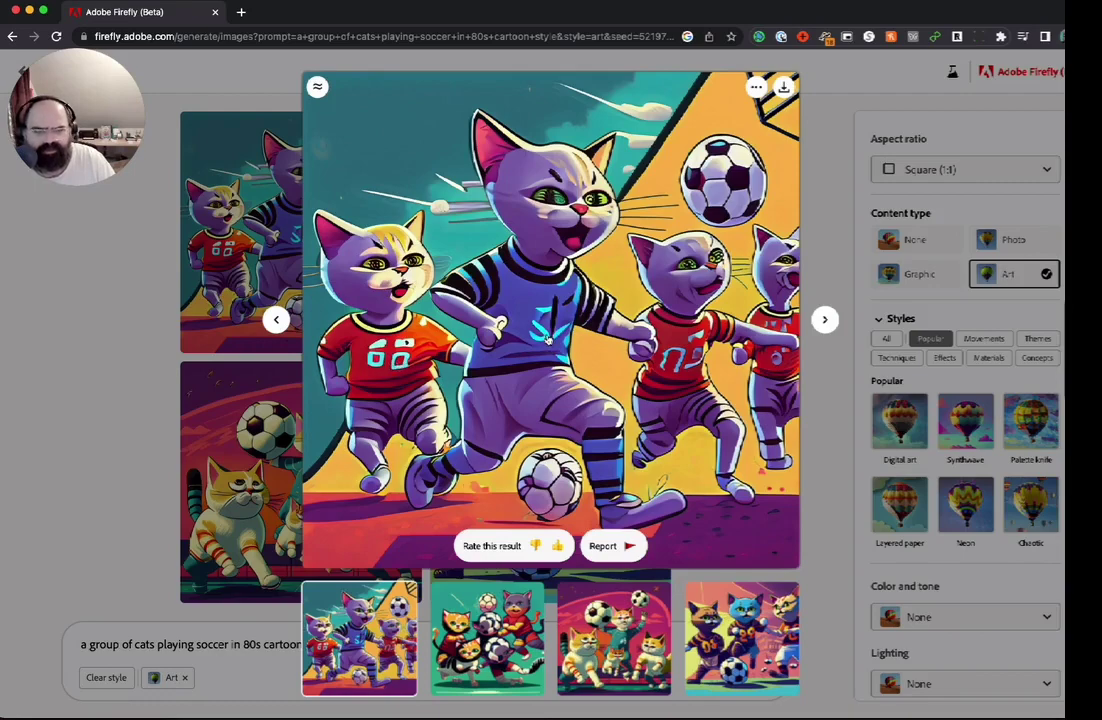
pyautogui.click(822, 321)
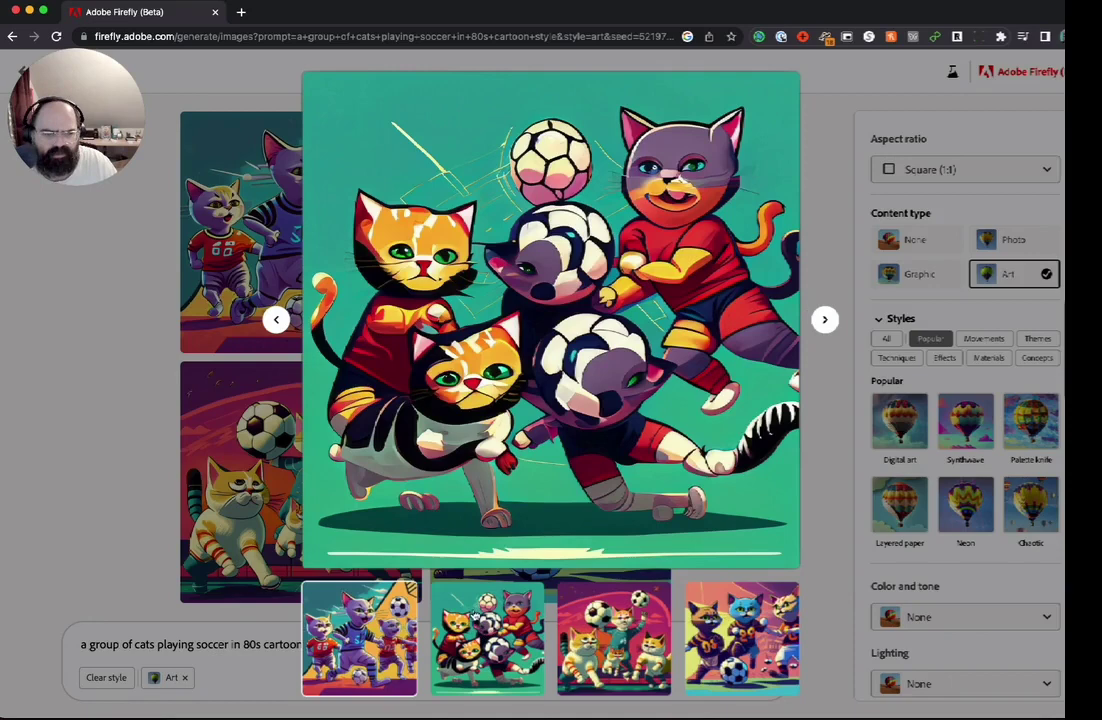
pyautogui.moveTo(627, 437)
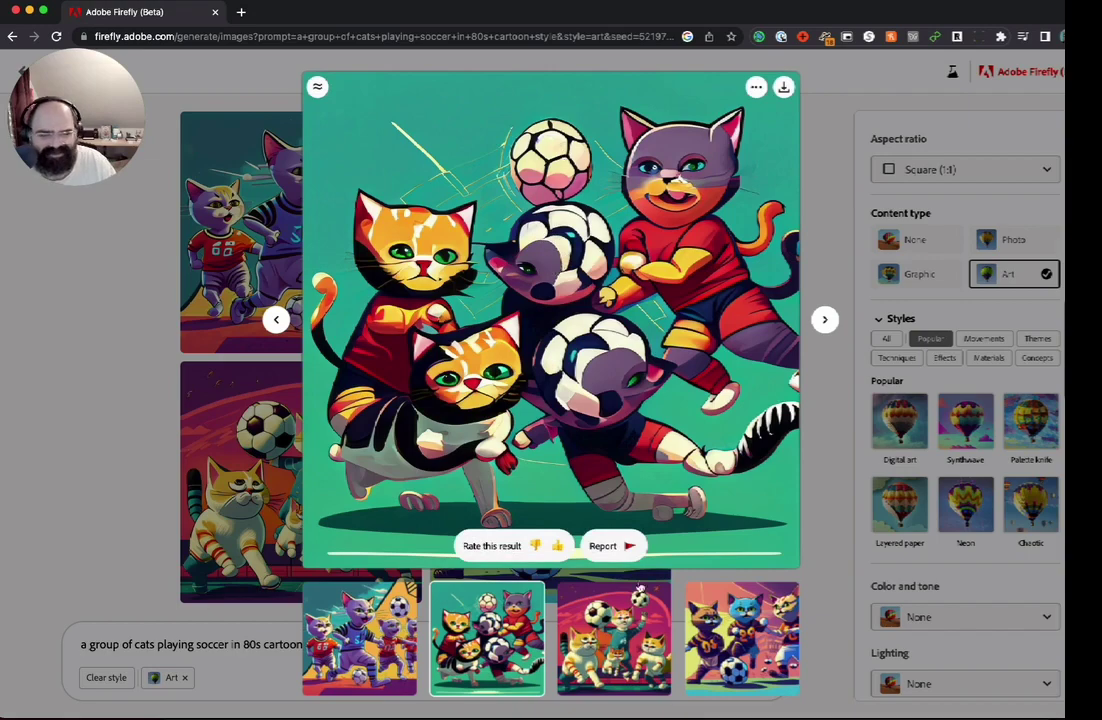
pyautogui.press('Right')
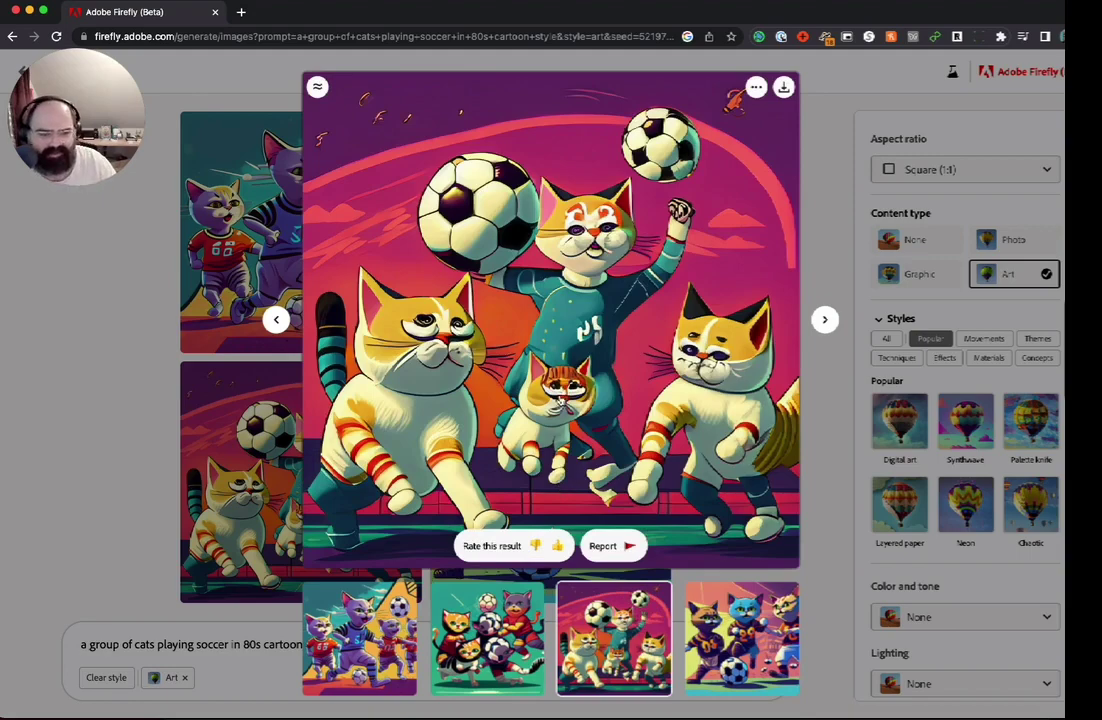
pyautogui.click(726, 647)
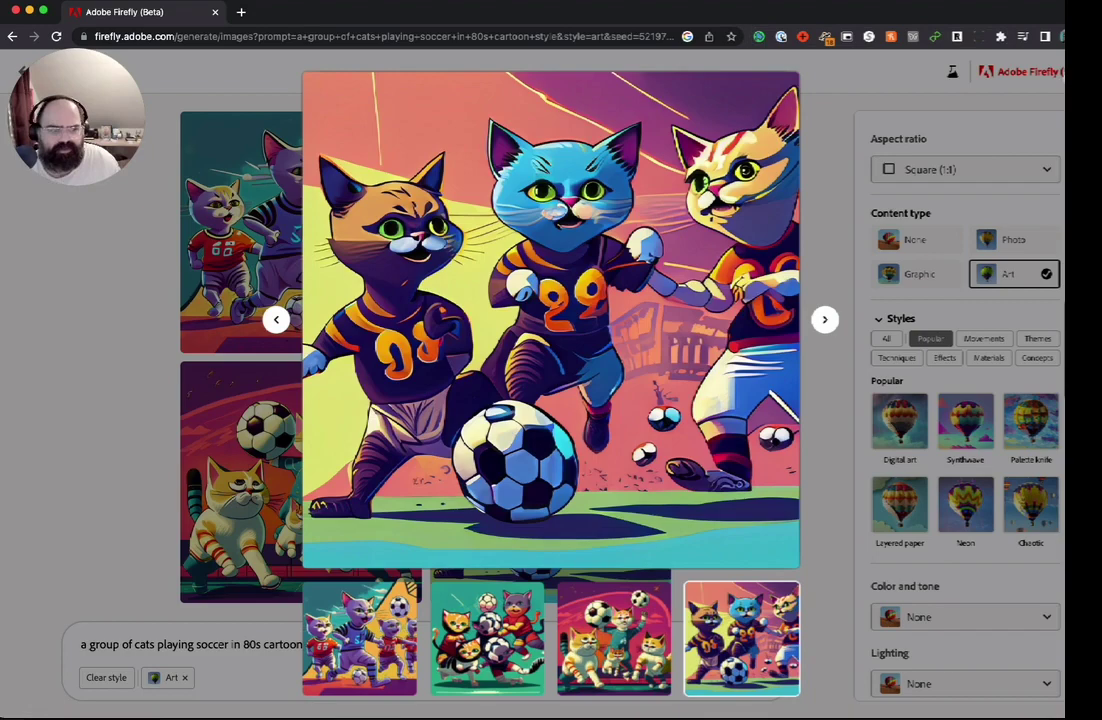
pyautogui.click(268, 621)
# Replace the prompt with 'a robot cat playing in a treehouse watching some tv and eating ice cream' and generate
pyautogui.tripleClick(238, 647)
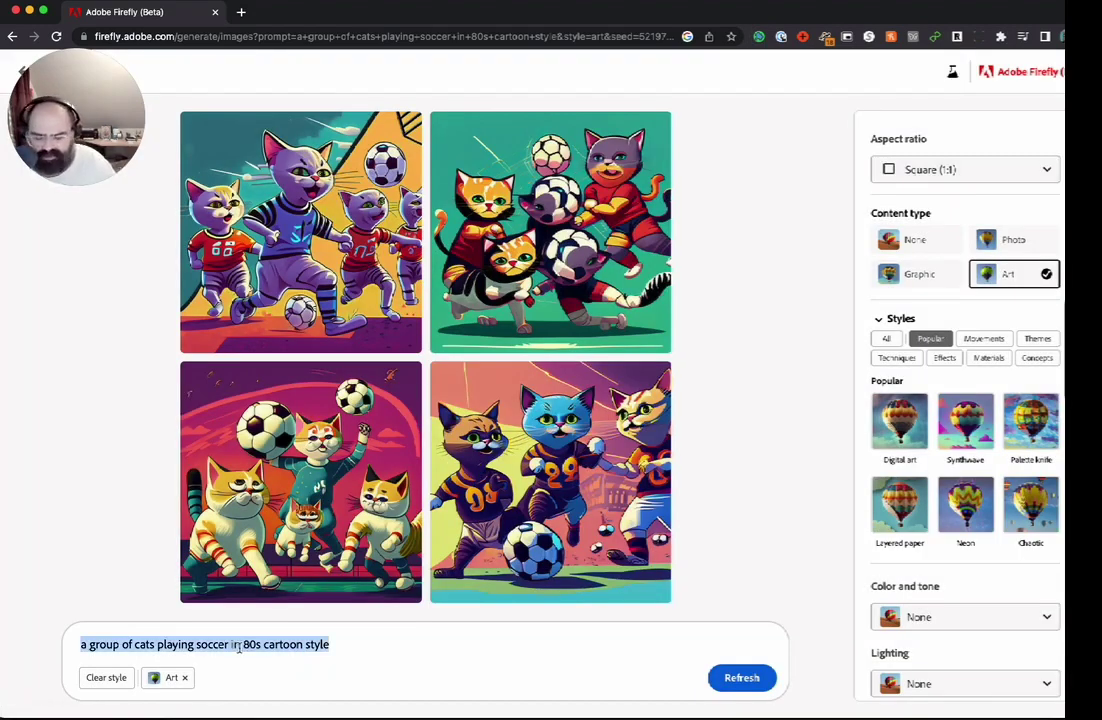
pyautogui.press('BackSpace')
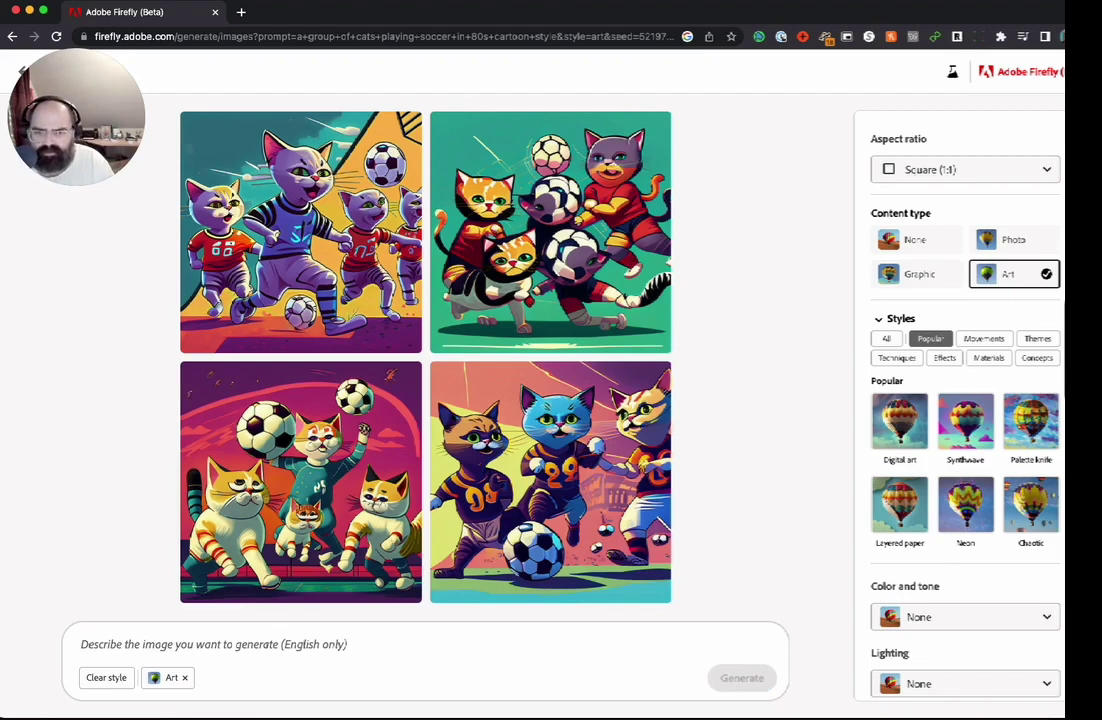
pyautogui.write('a')
pyautogui.press('BackSpace')
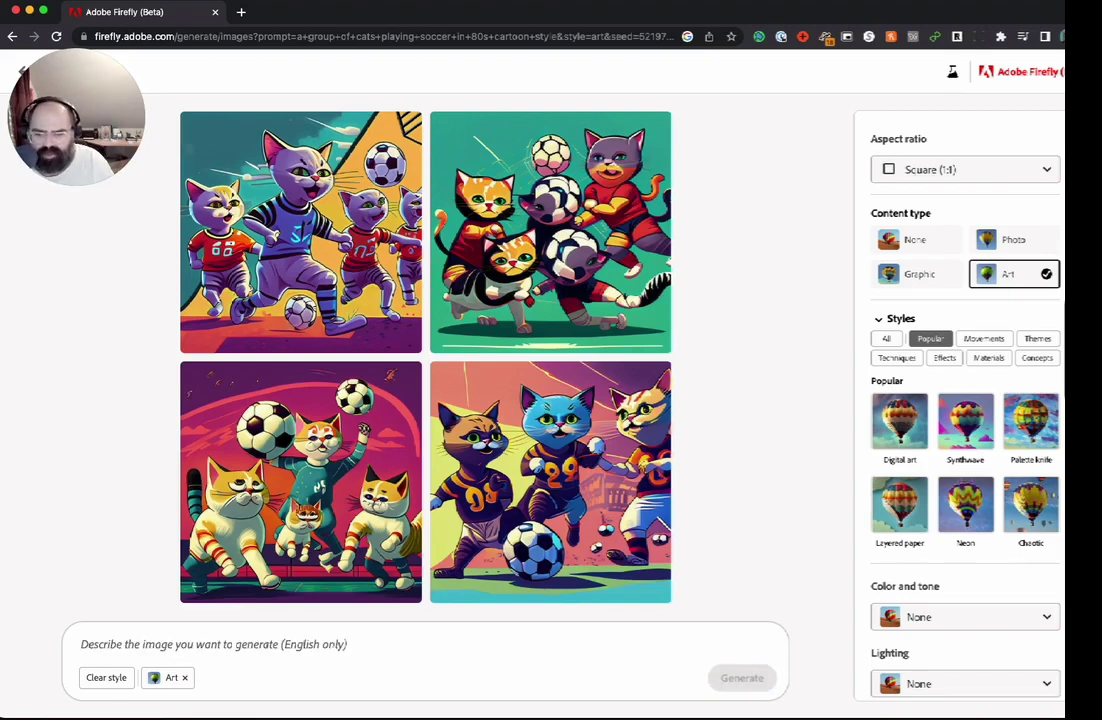
pyautogui.write('a robot')
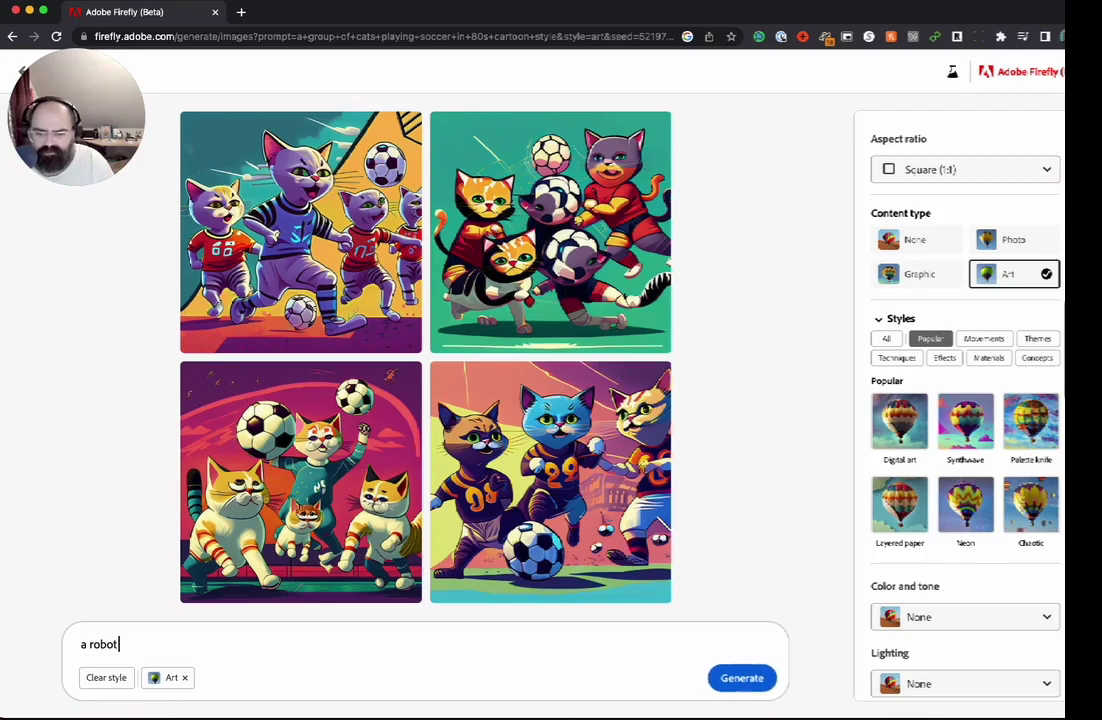
pyautogui.write(' catplaying in a treehouse e')
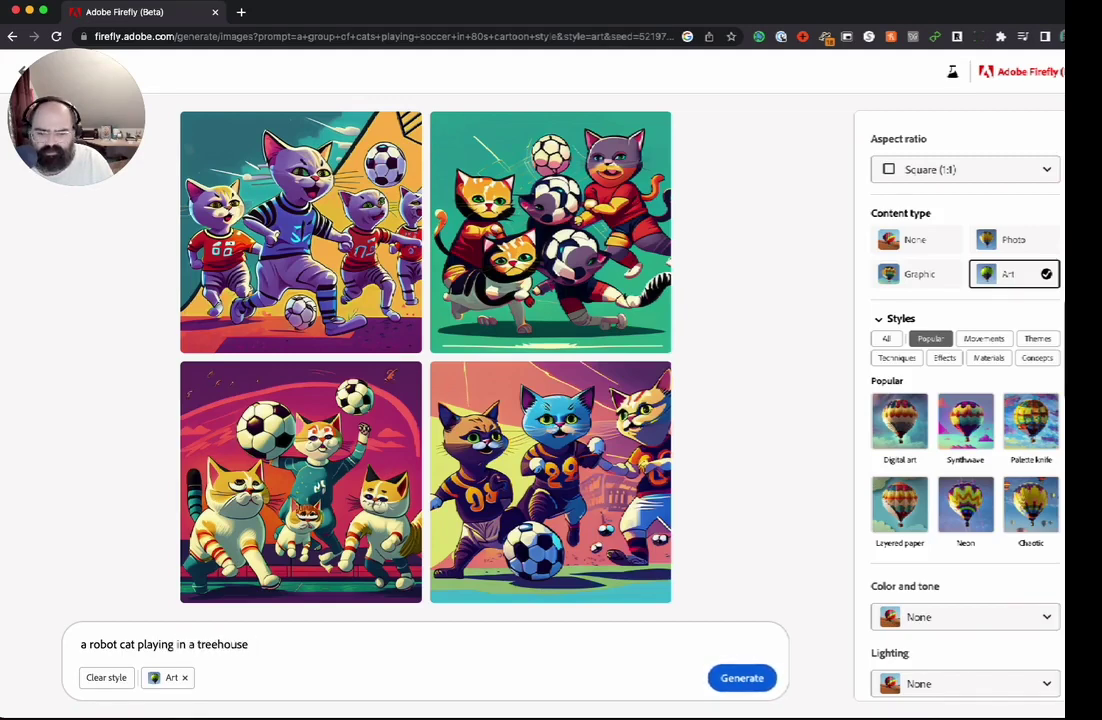
pyautogui.write('with')
pyautogui.press('BackSpace')
pyautogui.press('BackSpace')
pyautogui.press('BackSpace')
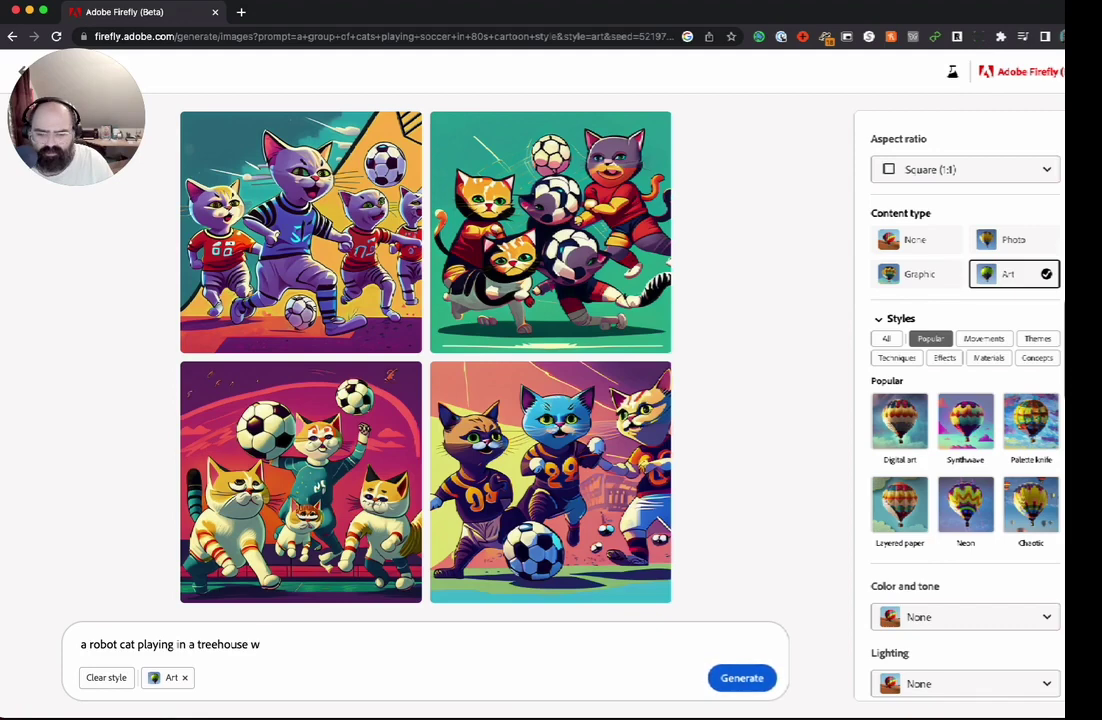
pyautogui.write('atching s')
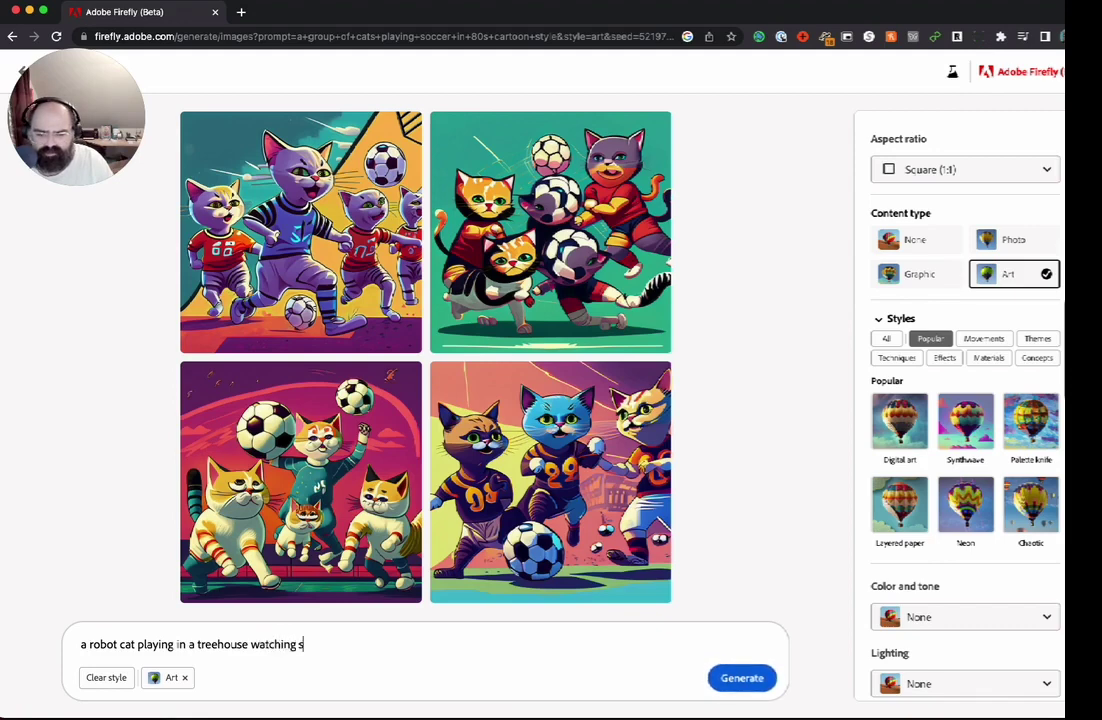
pyautogui.write('ome tv and eating ice cr')
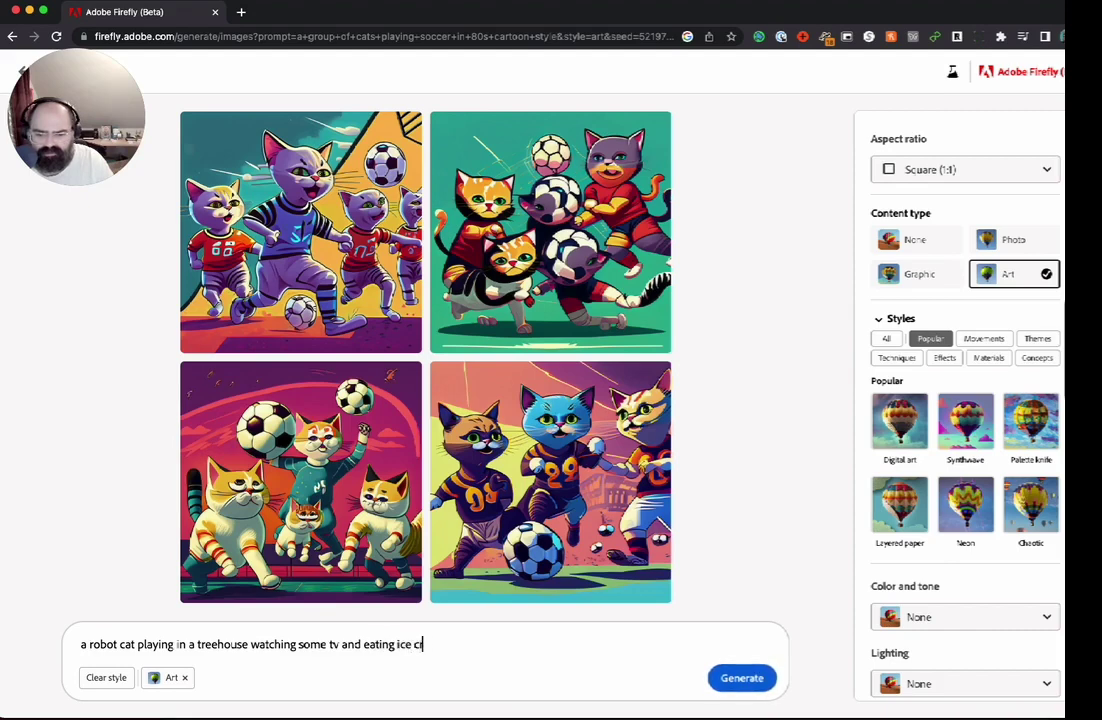
pyautogui.write('eam')
pyautogui.press('Return')
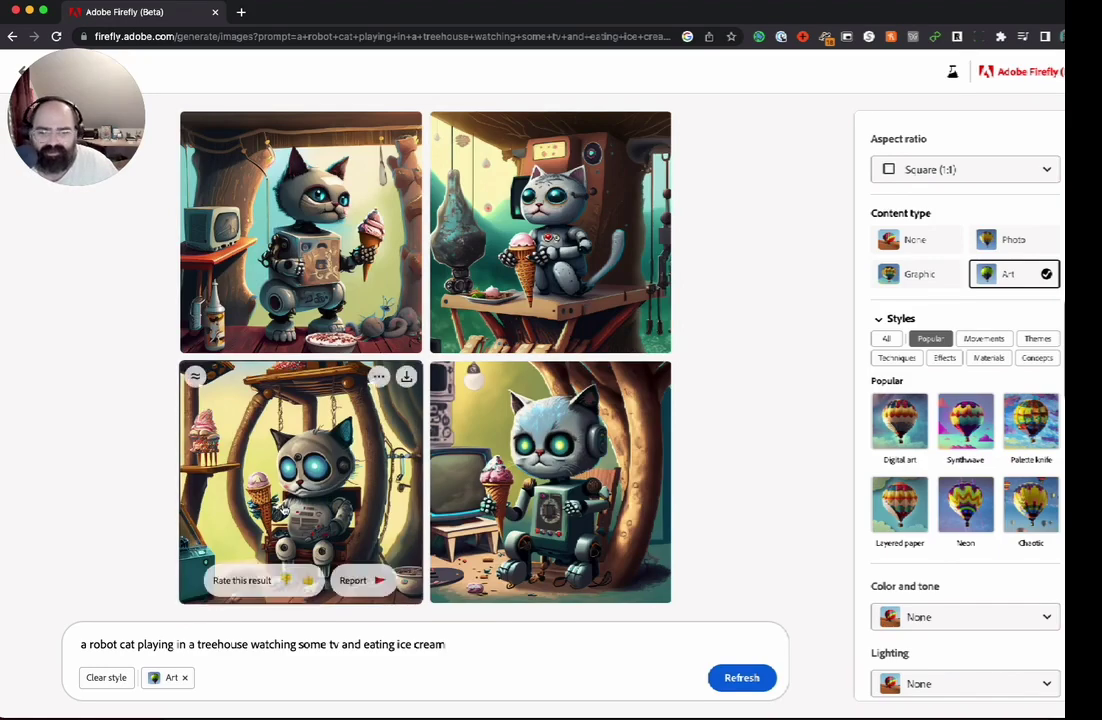
# Enlarge the bottom-left robot cat image showing a gray kitten holding an ice cream cone
pyautogui.click(282, 508)
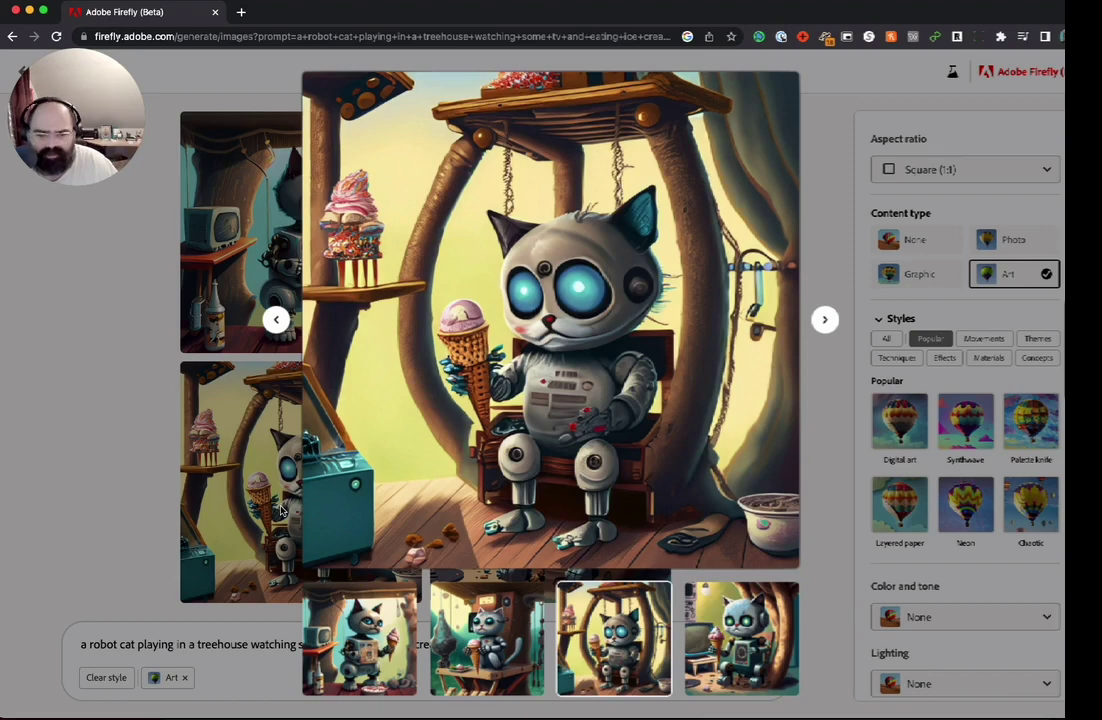
pyautogui.moveTo(341, 502)
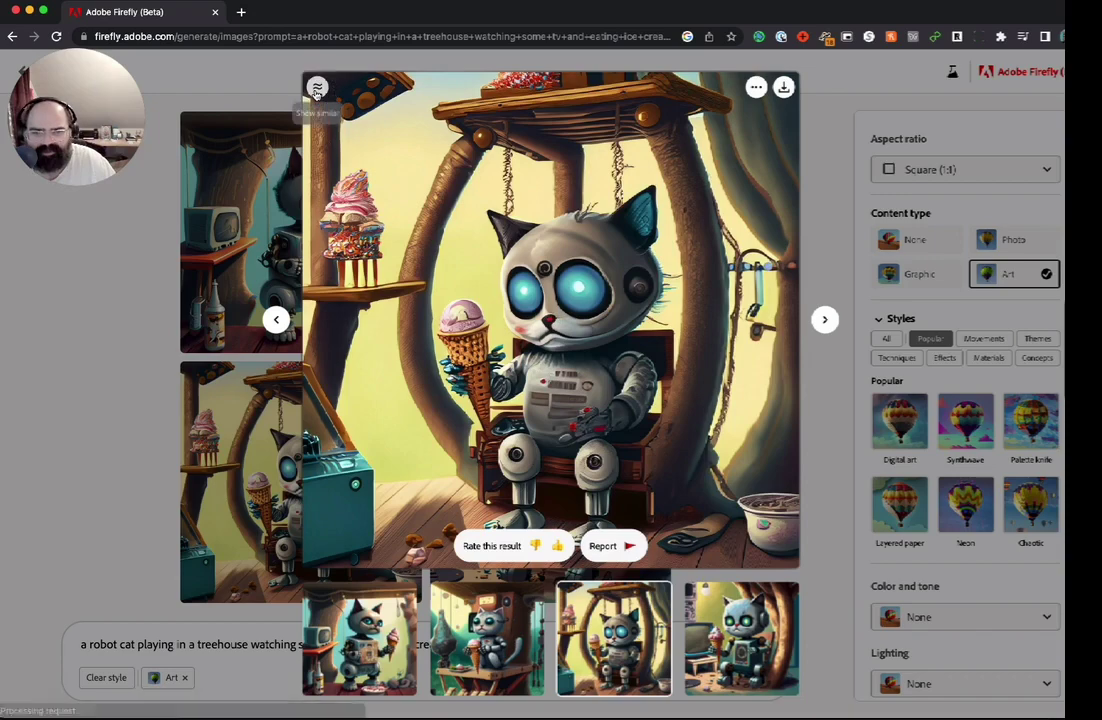
pyautogui.click(316, 89)
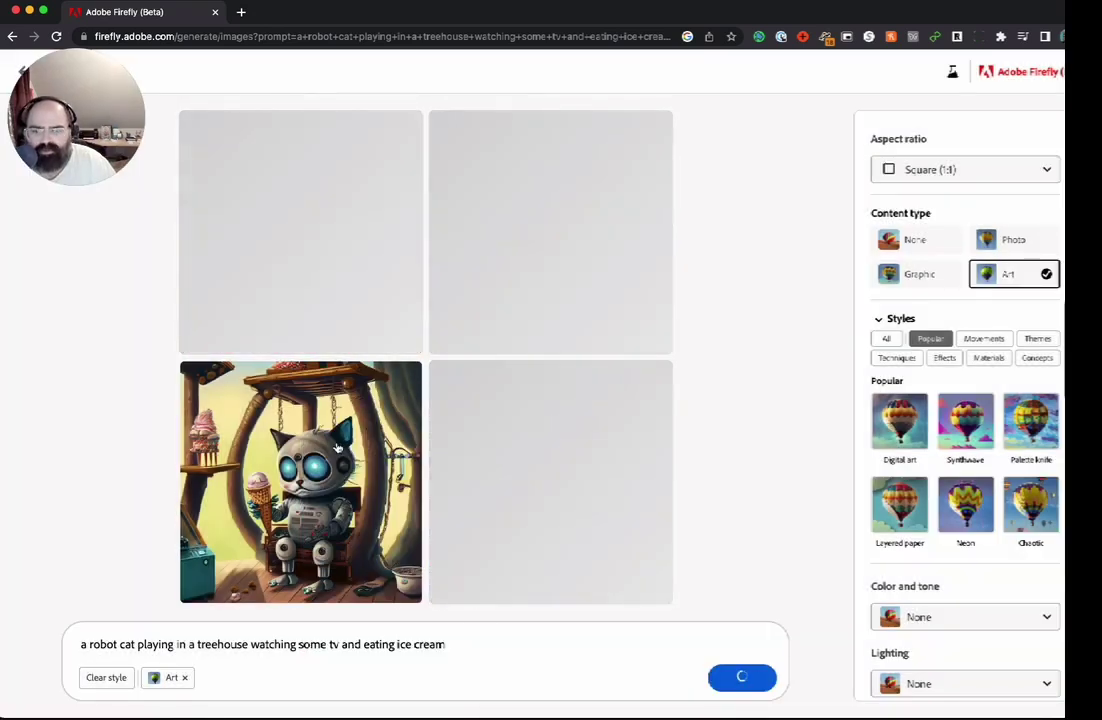
pyautogui.moveTo(338, 448)
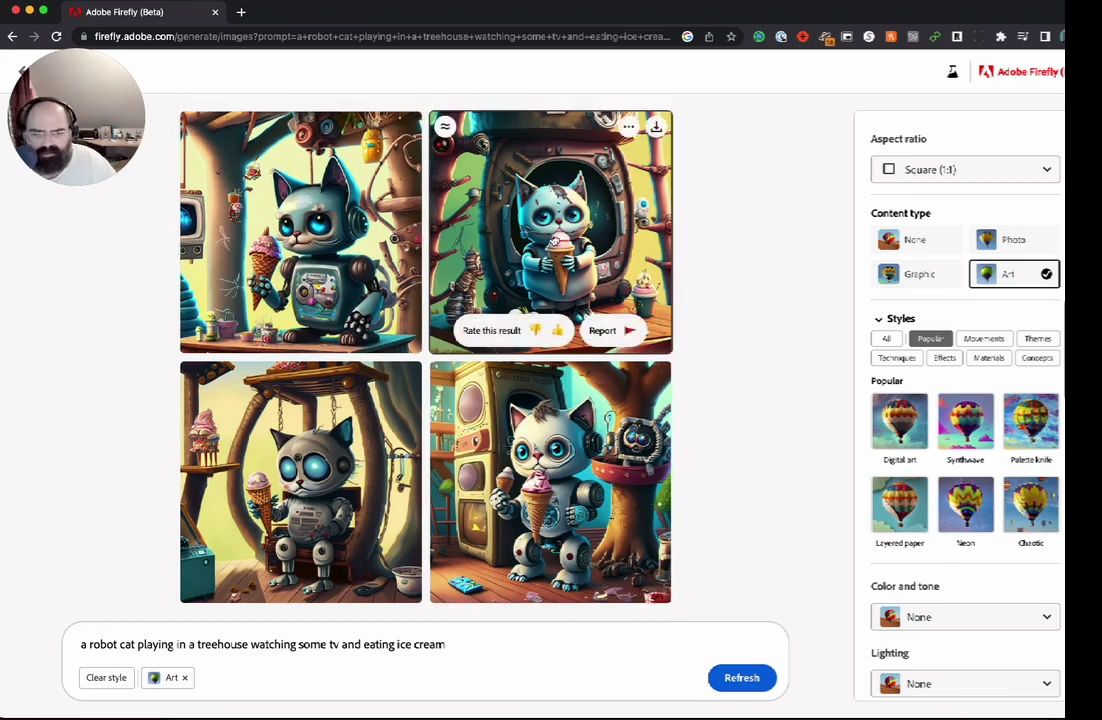
pyautogui.click(553, 238)
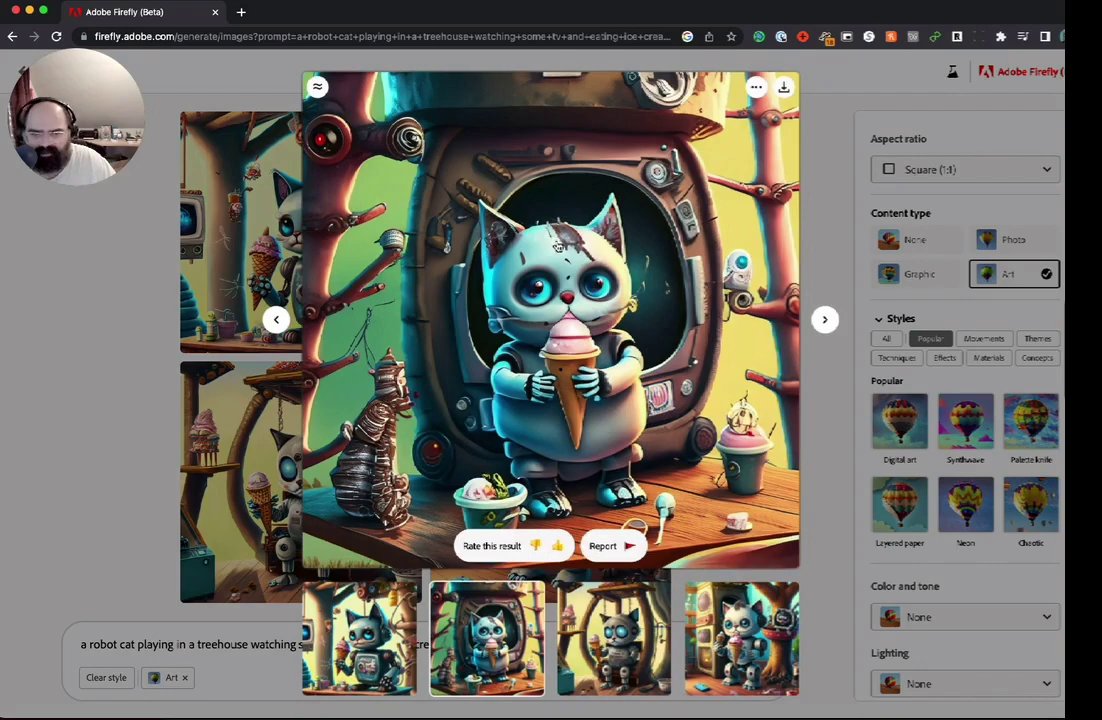
pyautogui.press('Escape')
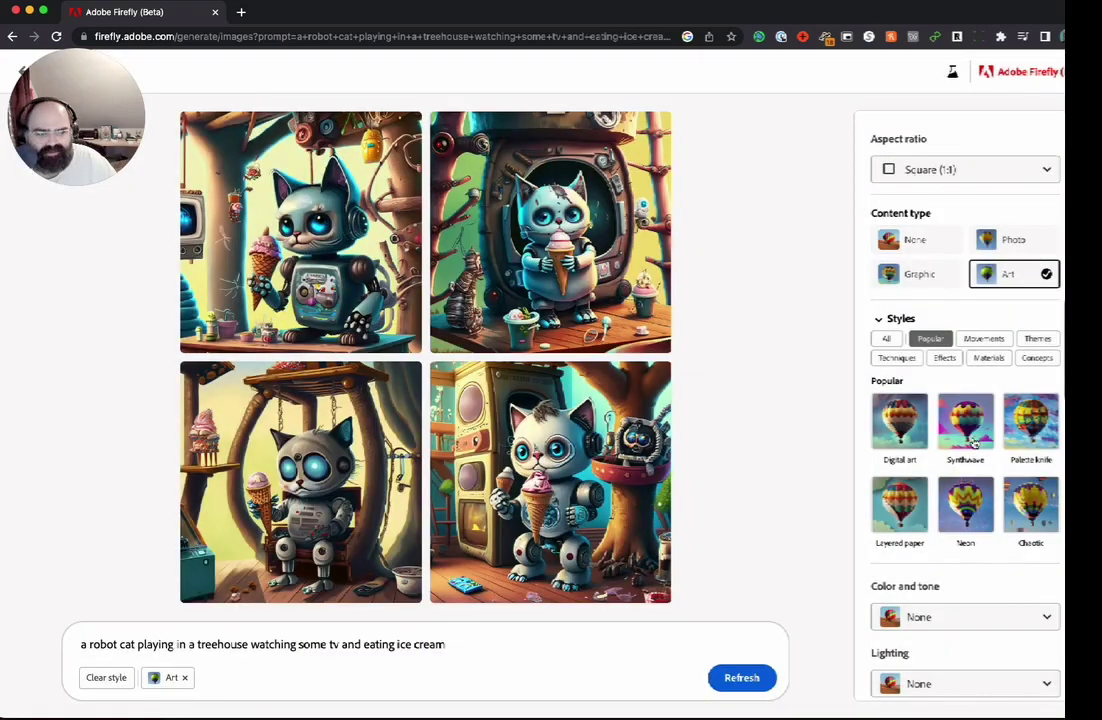
pyautogui.scroll(-1, 973, 443)
pyautogui.scroll(1, 973, 443)
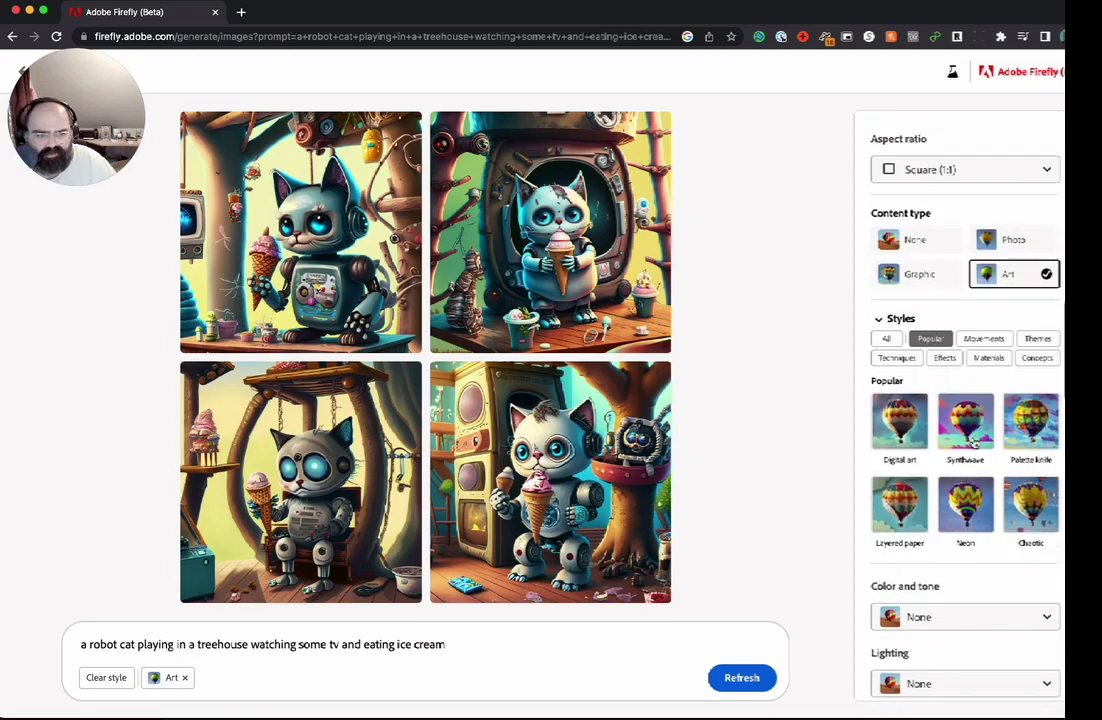
# Add the Digital art style alongside Art and regenerate the robot cat treehouse images
pyautogui.click(897, 430)
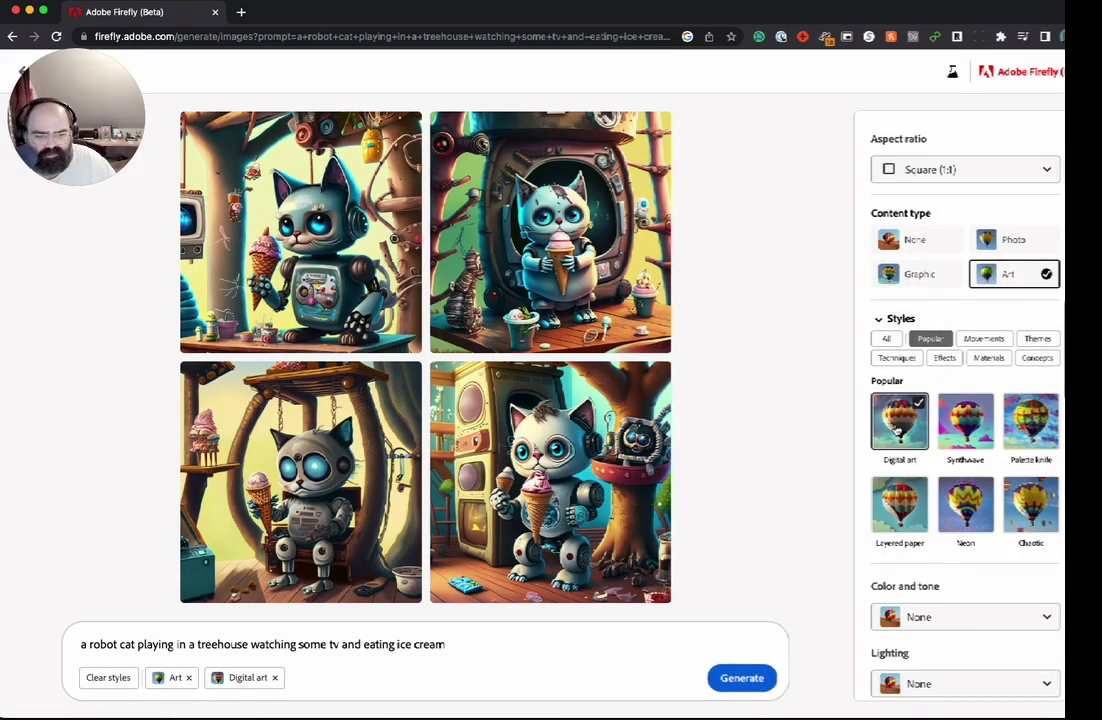
pyautogui.click(740, 677)
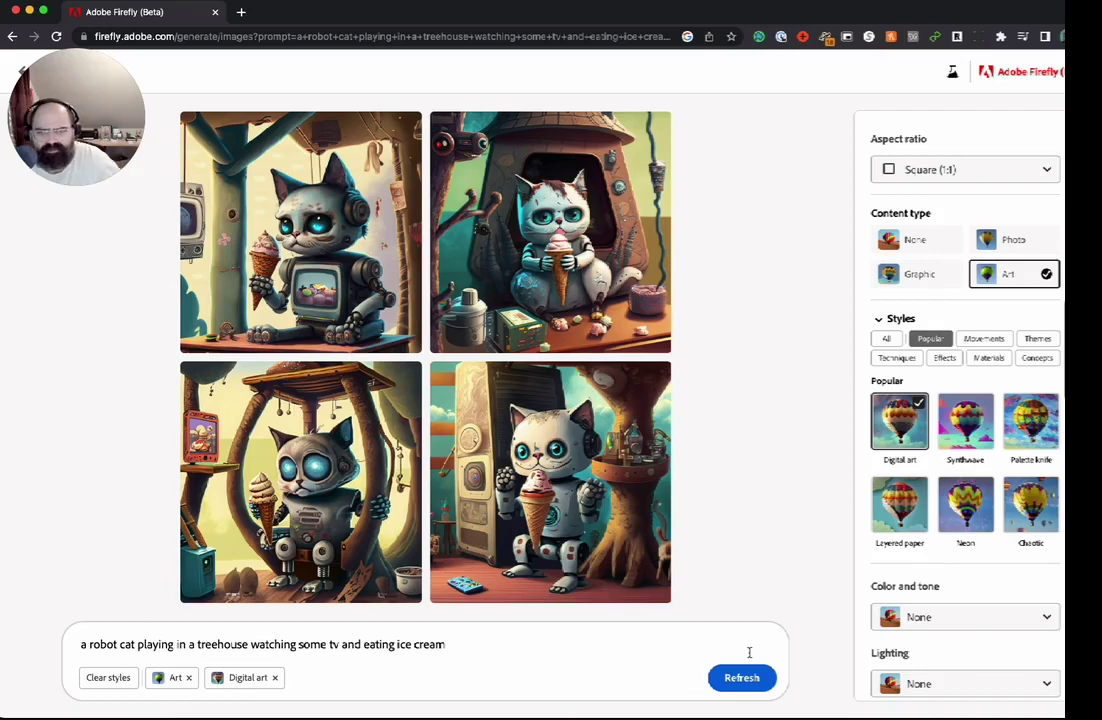
pyautogui.moveTo(103, 71); pyautogui.dragTo(94, 515)
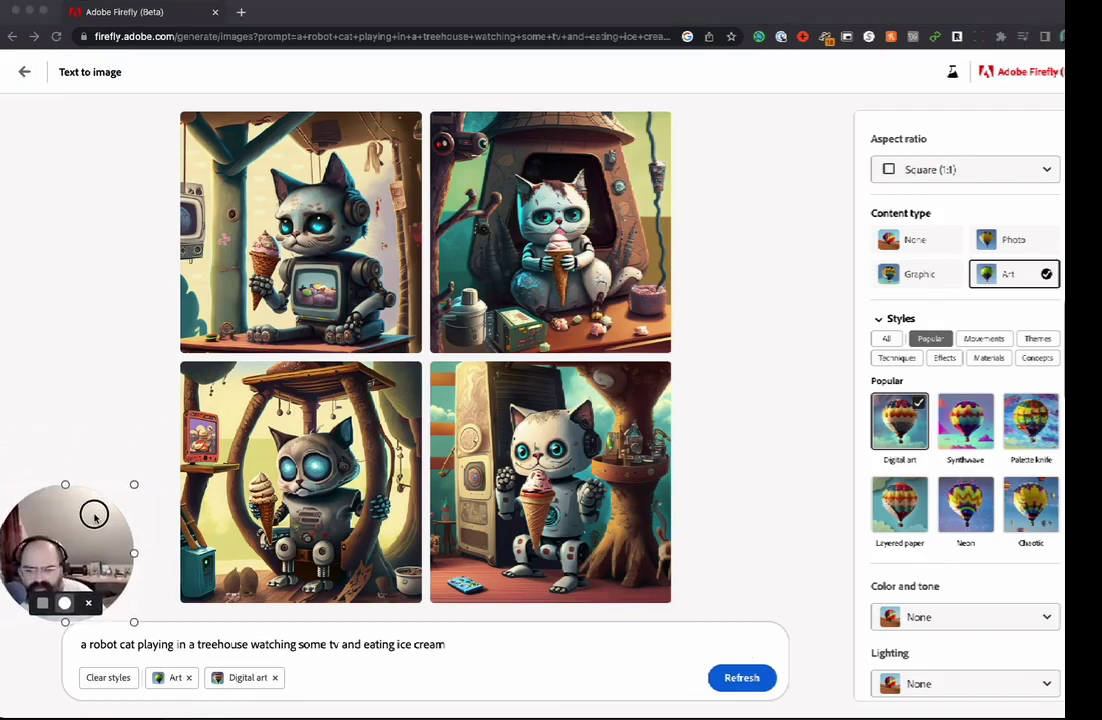
# Return to the Text to image page and browse the community gallery tiles
pyautogui.click(25, 74)
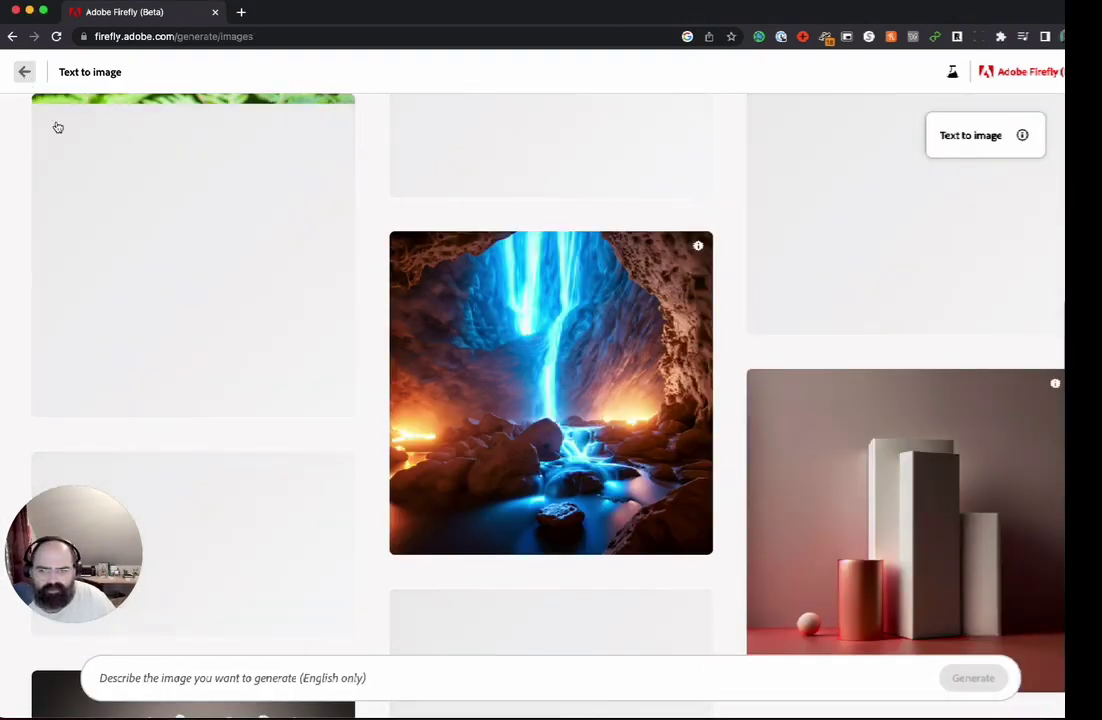
pyautogui.moveTo(236, 287)
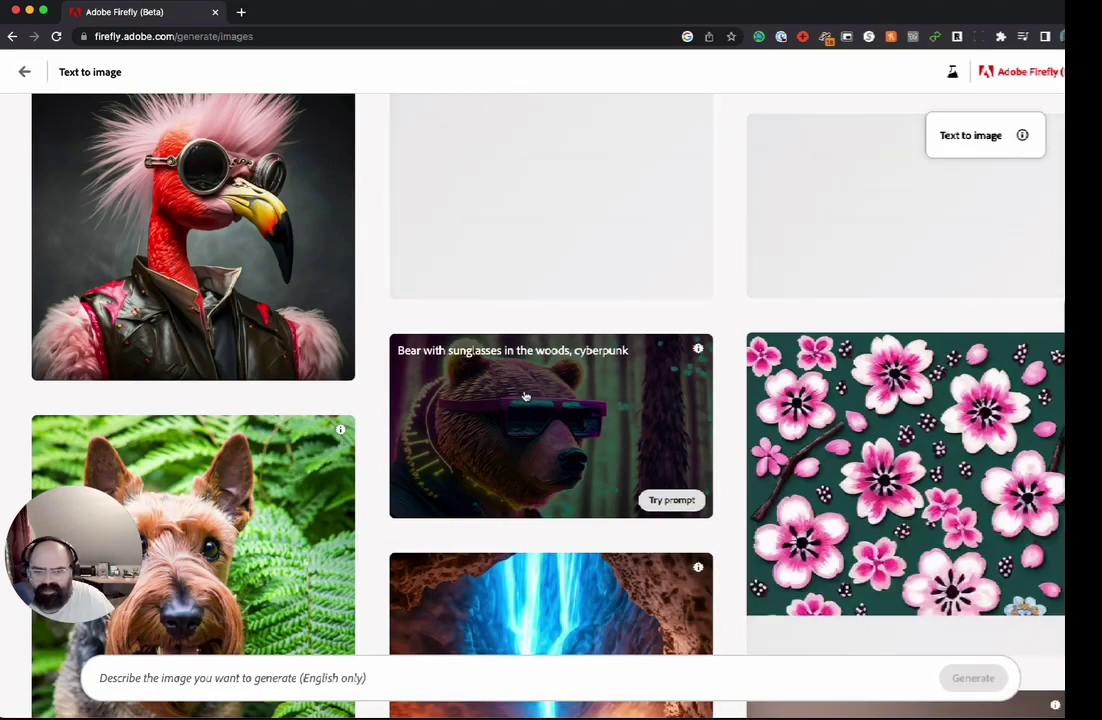
pyautogui.moveTo(839, 406)
pyautogui.moveTo(562, 393)
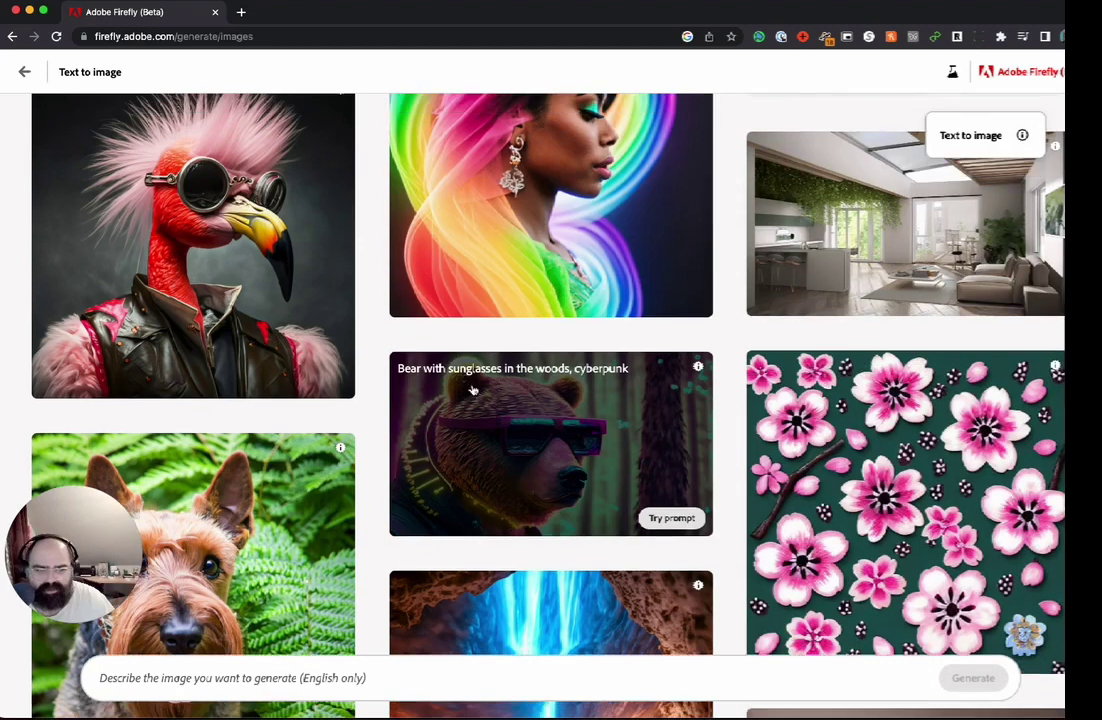
pyautogui.moveTo(809, 268)
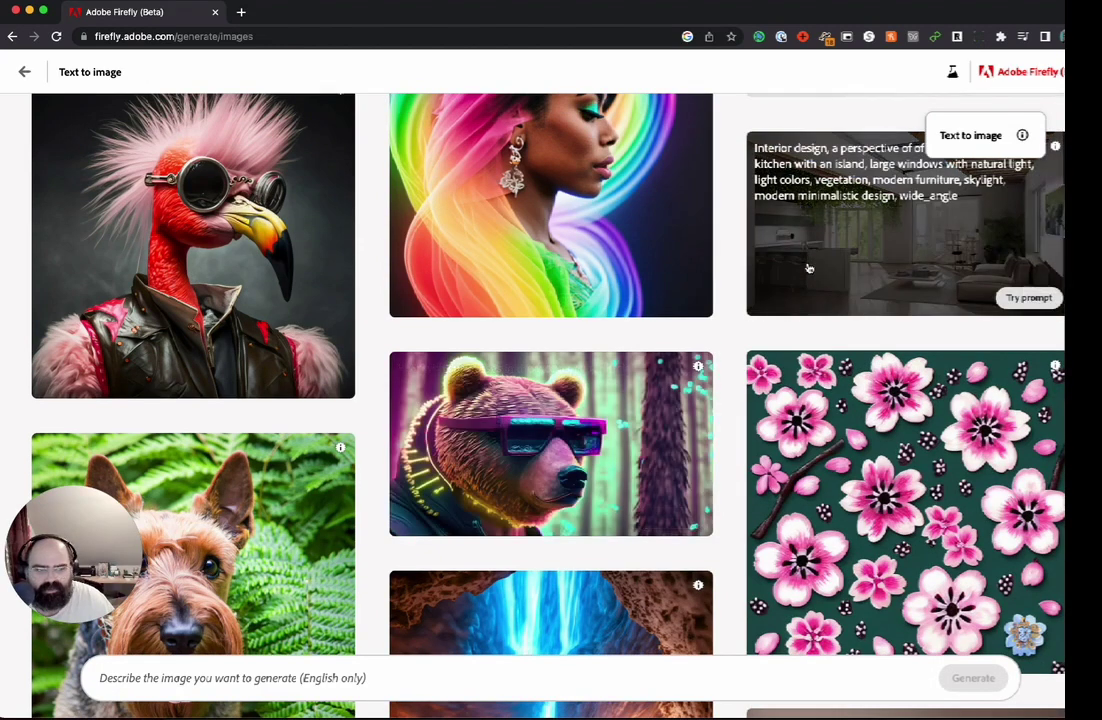
pyautogui.scroll(2, 809, 268)
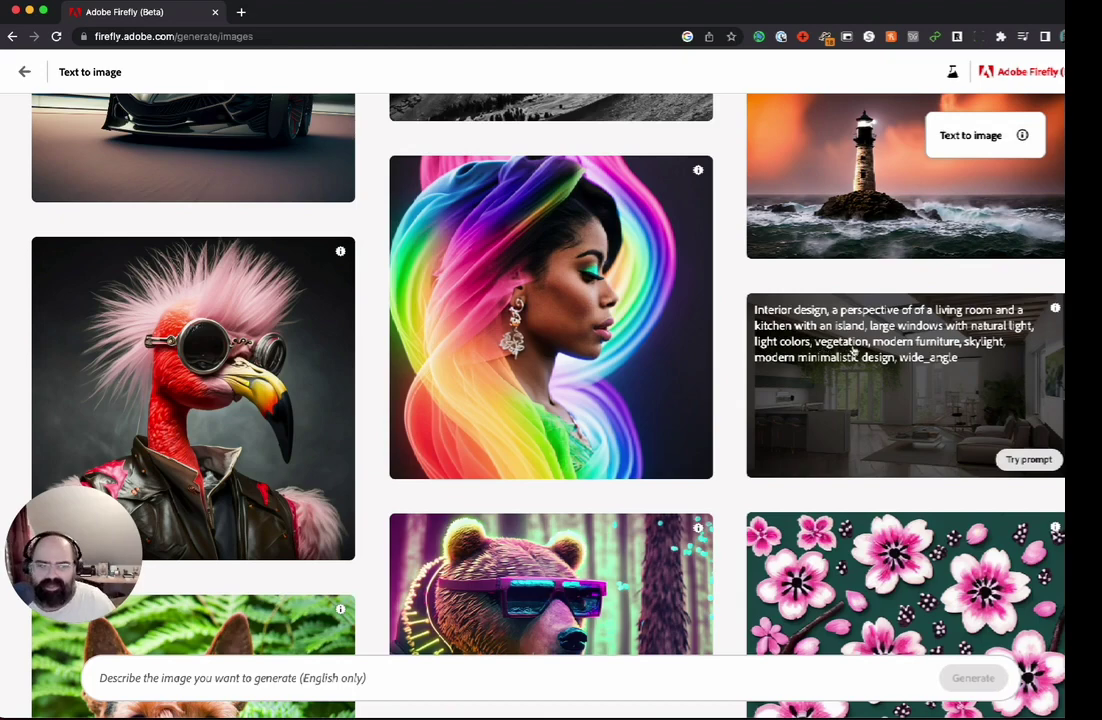
# Try the community interior-design living room and kitchen prompt, then go back to the home page
pyautogui.click(806, 342)
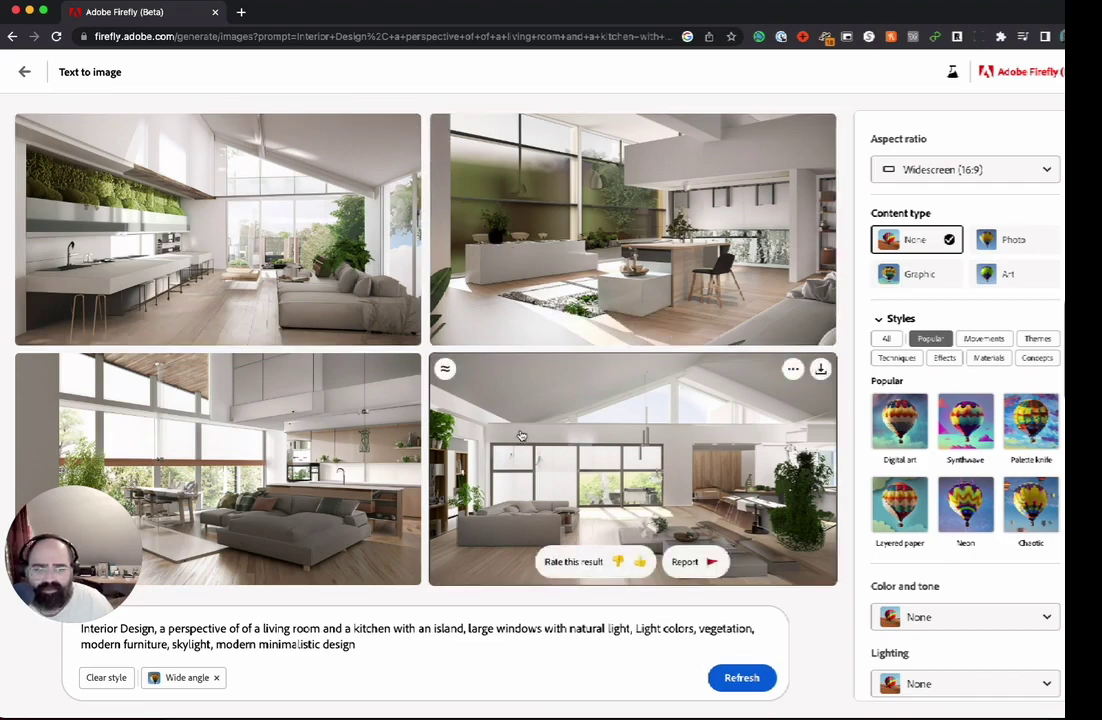
pyautogui.click(26, 74)
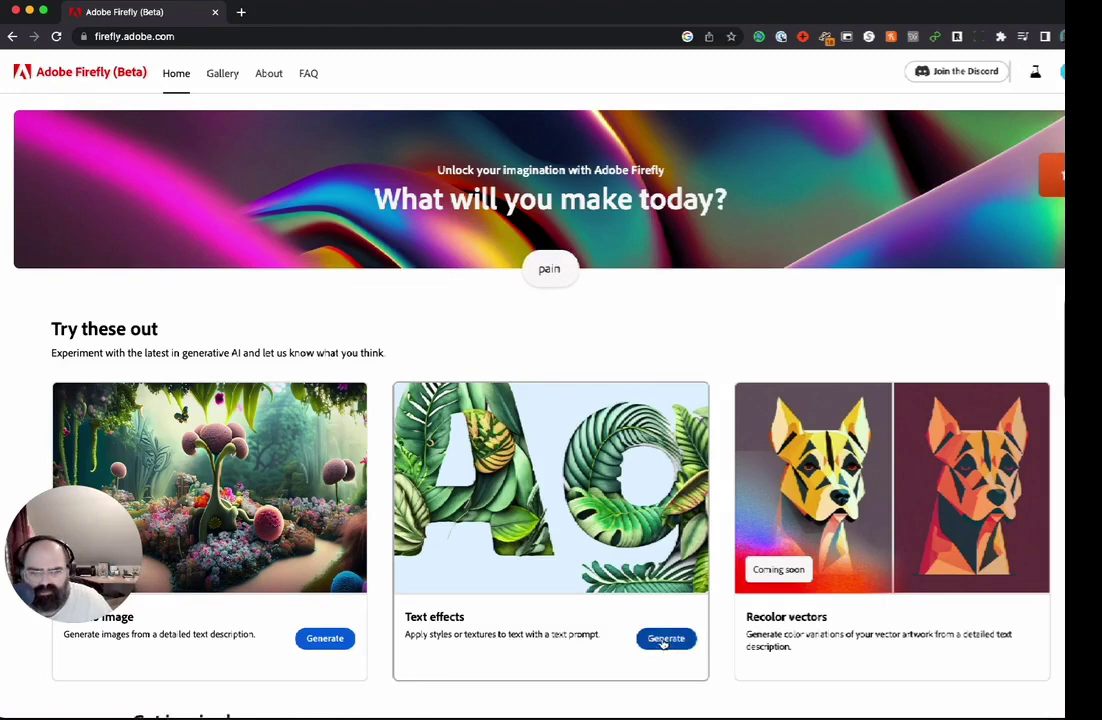
# Open Text effects and scroll through its gallery of sample styled letters
pyautogui.click(661, 641)
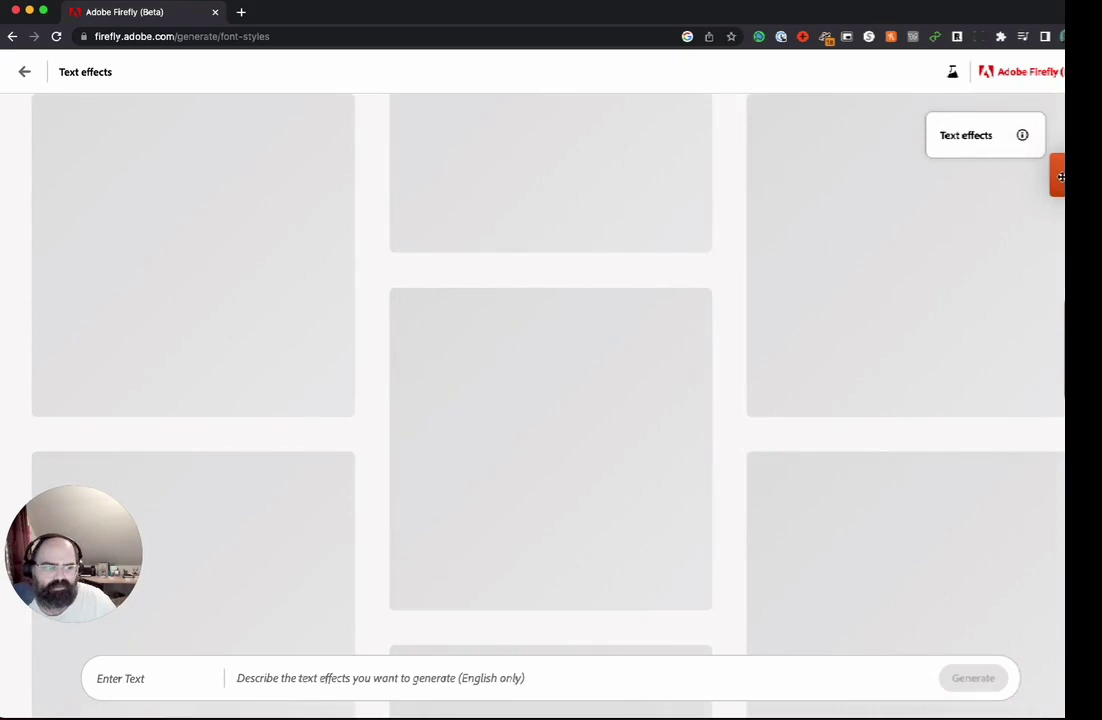
pyautogui.moveTo(927, 163)
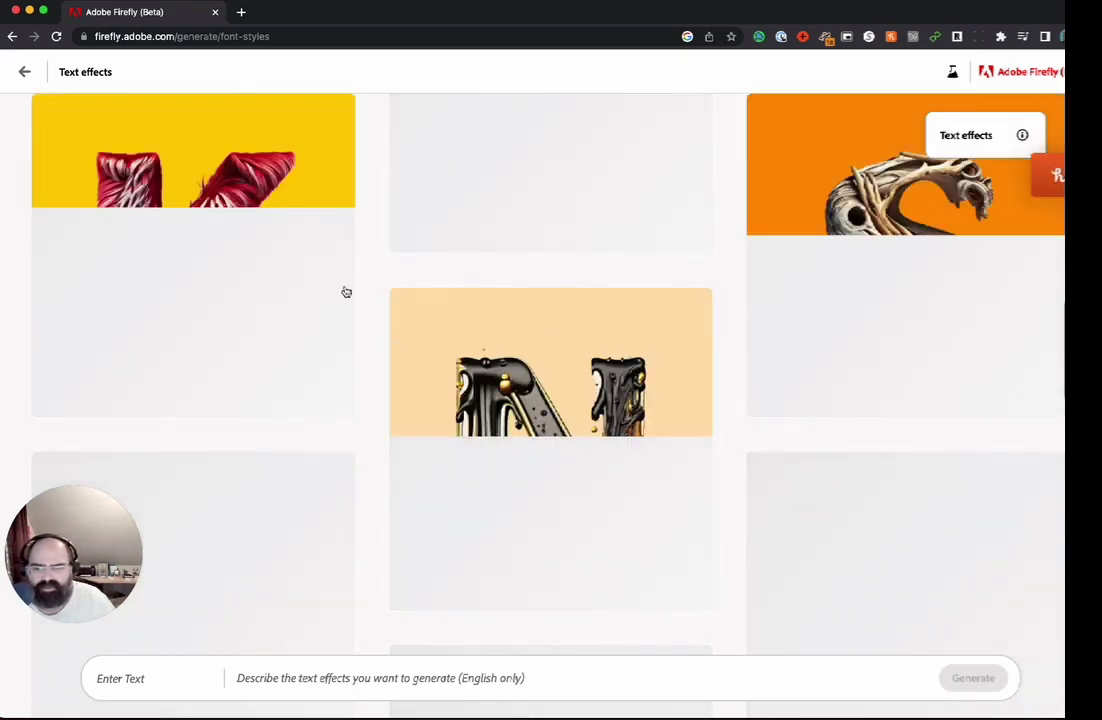
pyautogui.moveTo(325, 291)
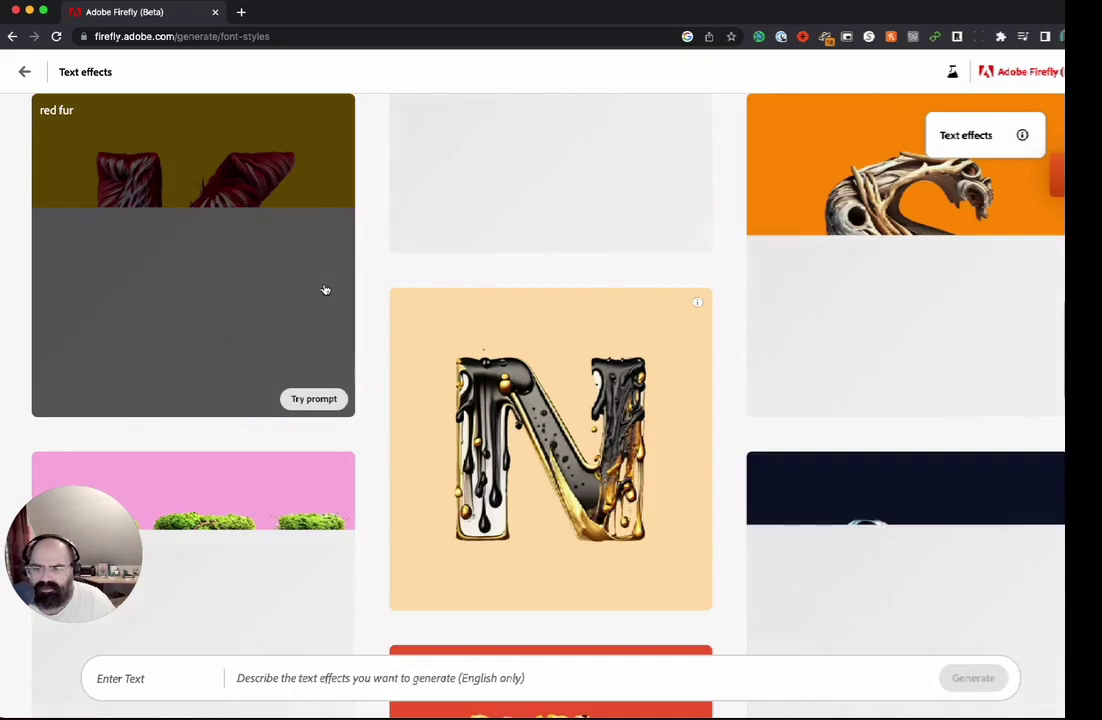
pyautogui.moveTo(500, 439)
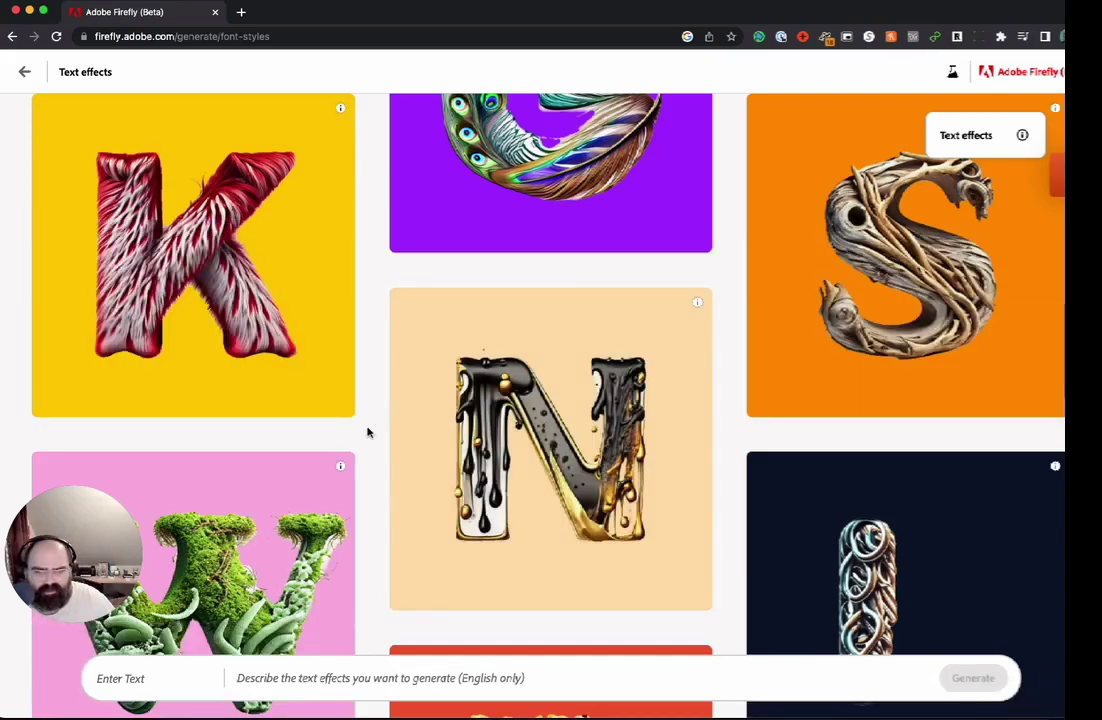
pyautogui.scroll(-5, 366, 437)
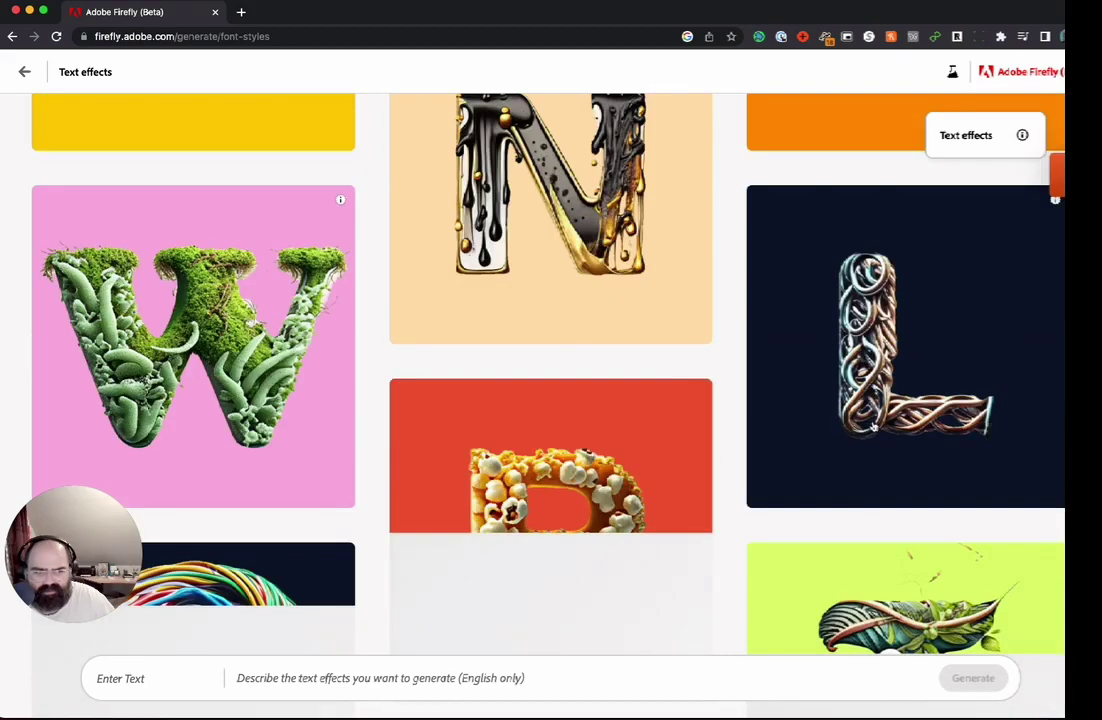
pyautogui.moveTo(871, 427)
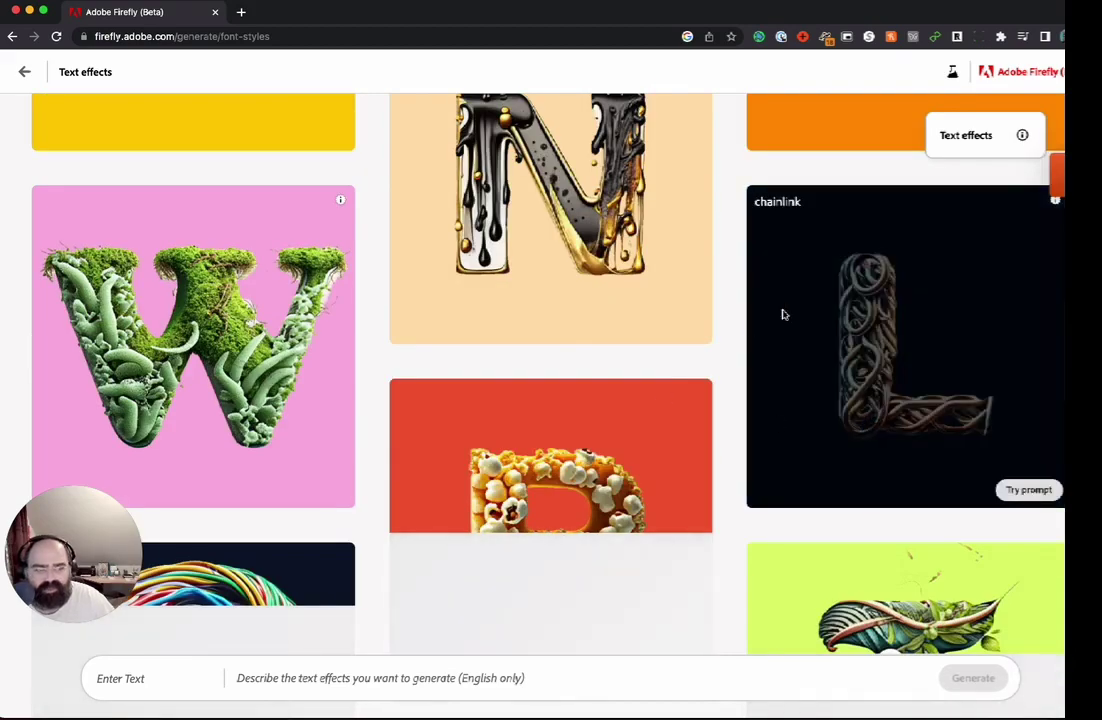
pyautogui.moveTo(234, 315)
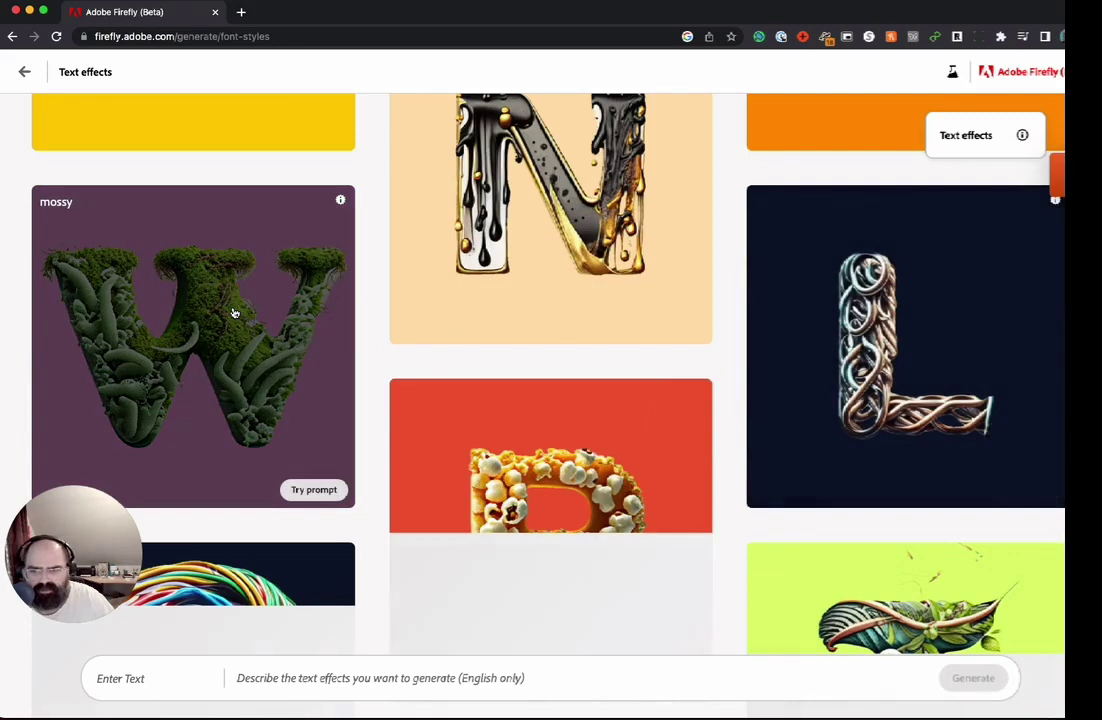
pyautogui.scroll(-1, 275, 340)
pyautogui.moveTo(437, 433)
pyautogui.scroll(-1, 436, 432)
pyautogui.scroll(-5, 375, 372)
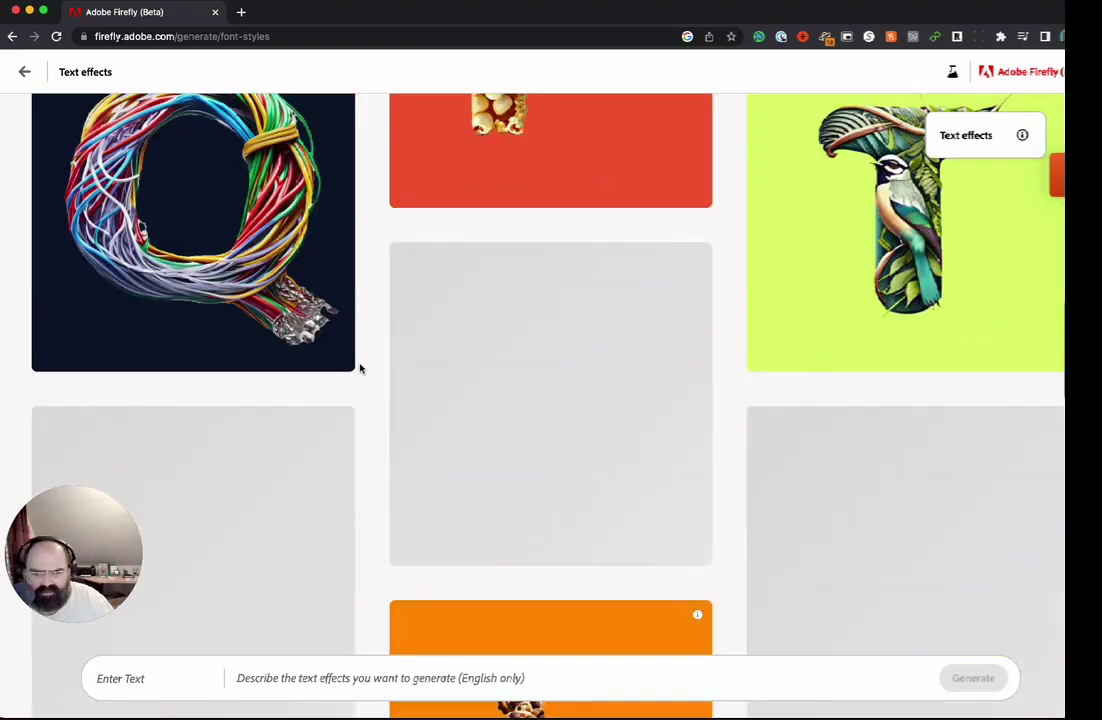
pyautogui.scroll(2, 360, 369)
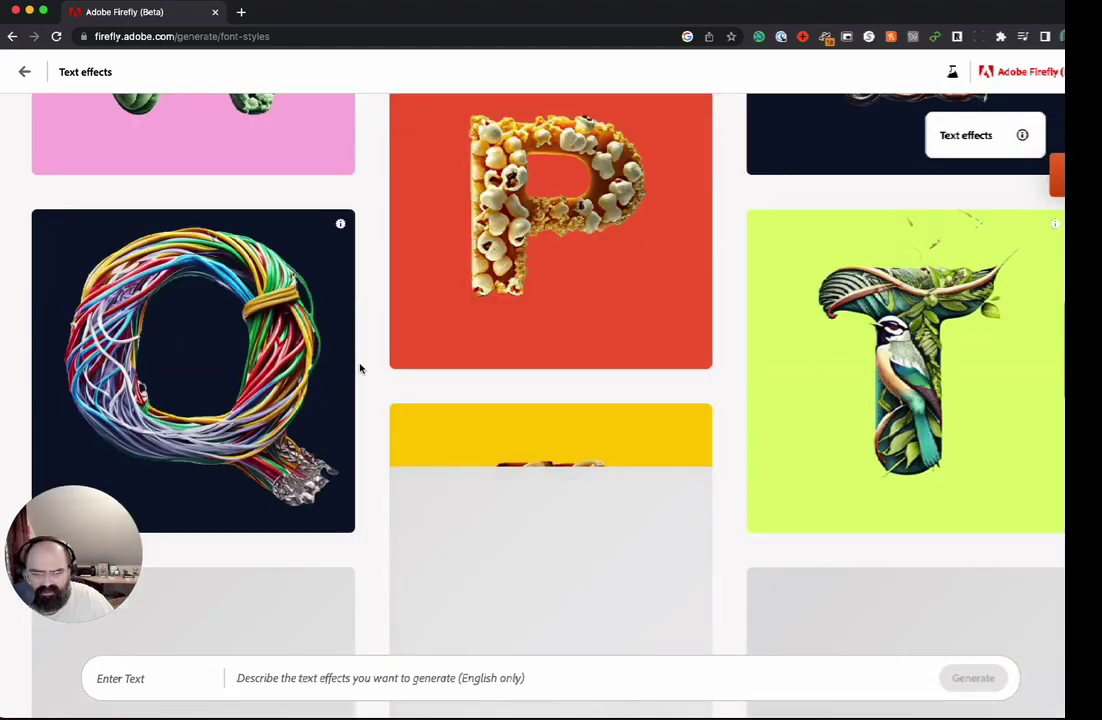
pyautogui.scroll(-3, 359, 369)
pyautogui.moveTo(466, 367)
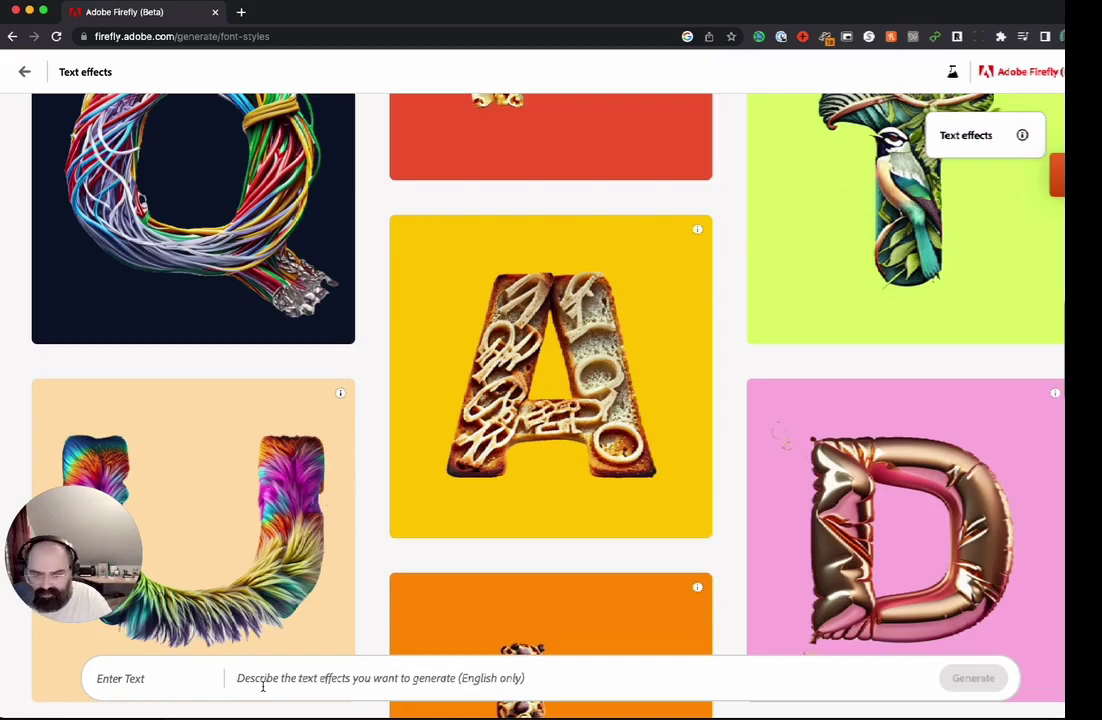
pyautogui.click(122, 676)
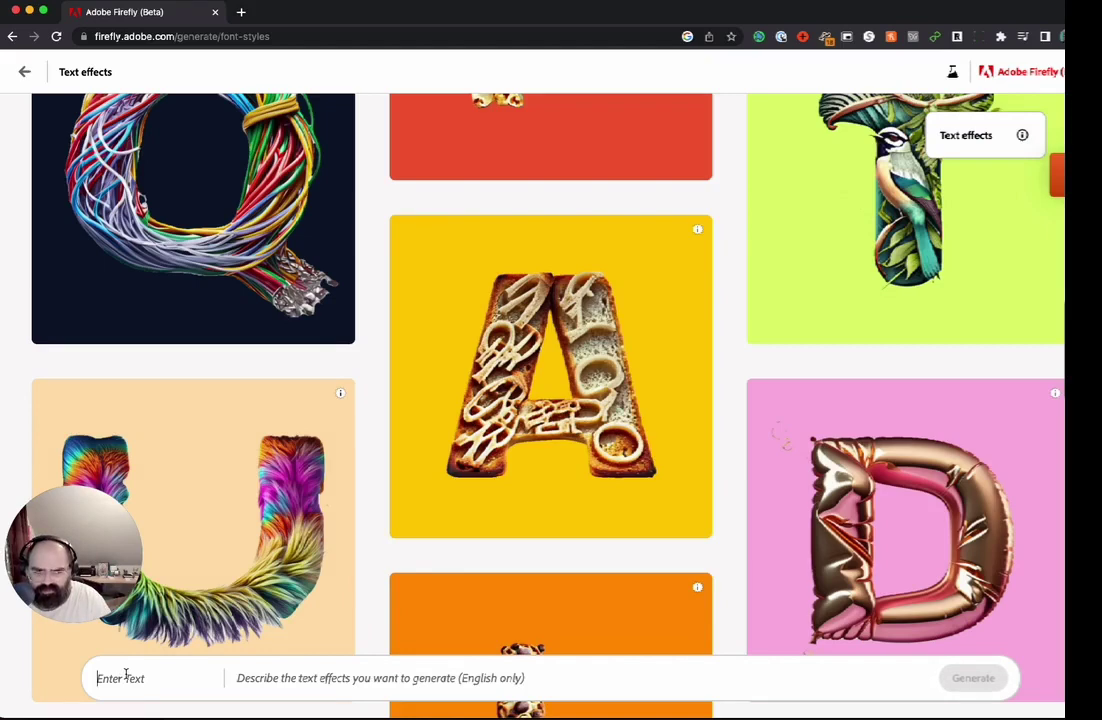
# Render 'Cats' with the effect 'a warm cookies', view the second variation, then apply the Driftwood sample
pyautogui.write('Cats')
pyautogui.press('Tab')
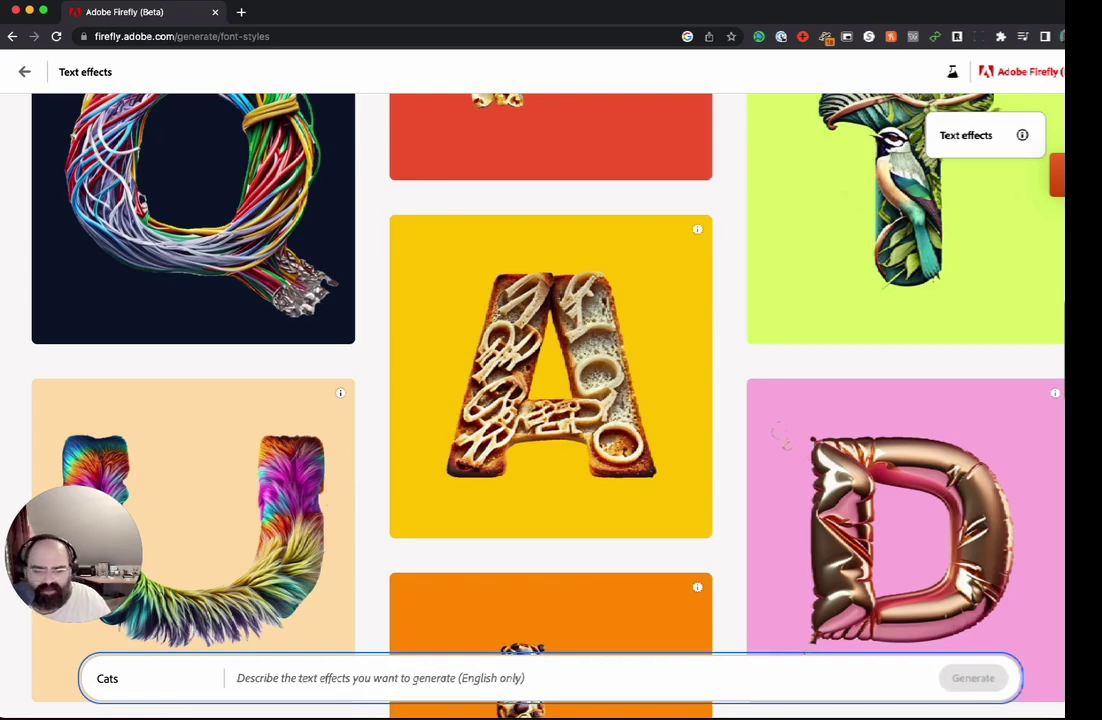
pyautogui.write('a wa')
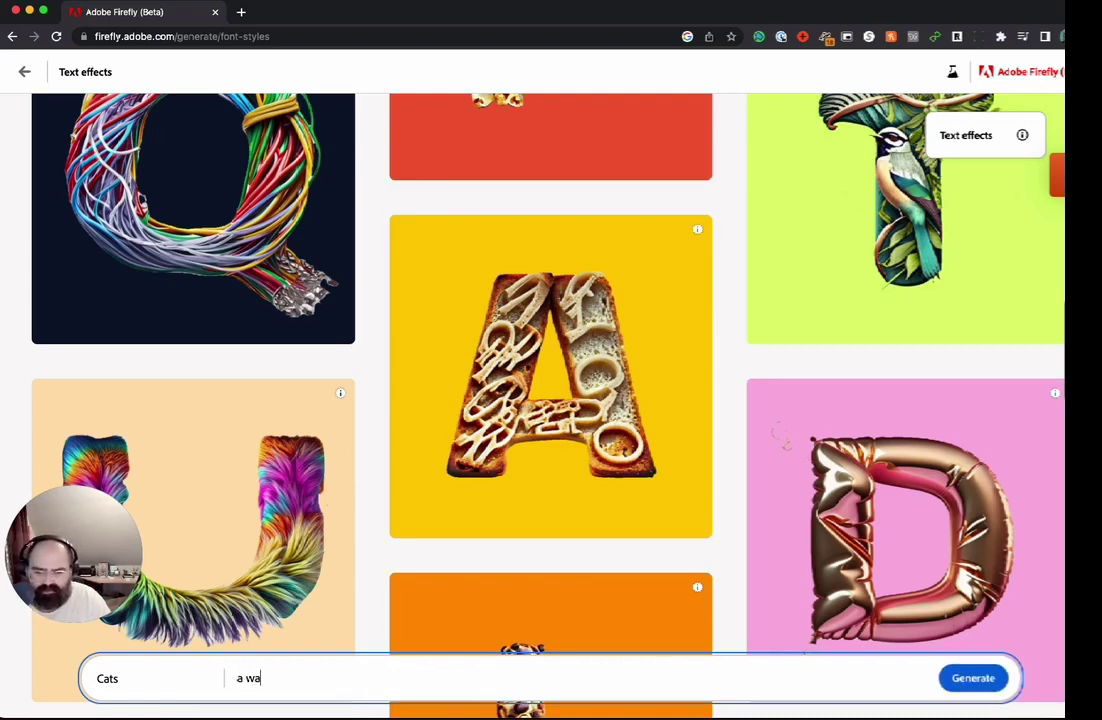
pyautogui.write('rm cookies')
pyautogui.press('Return')
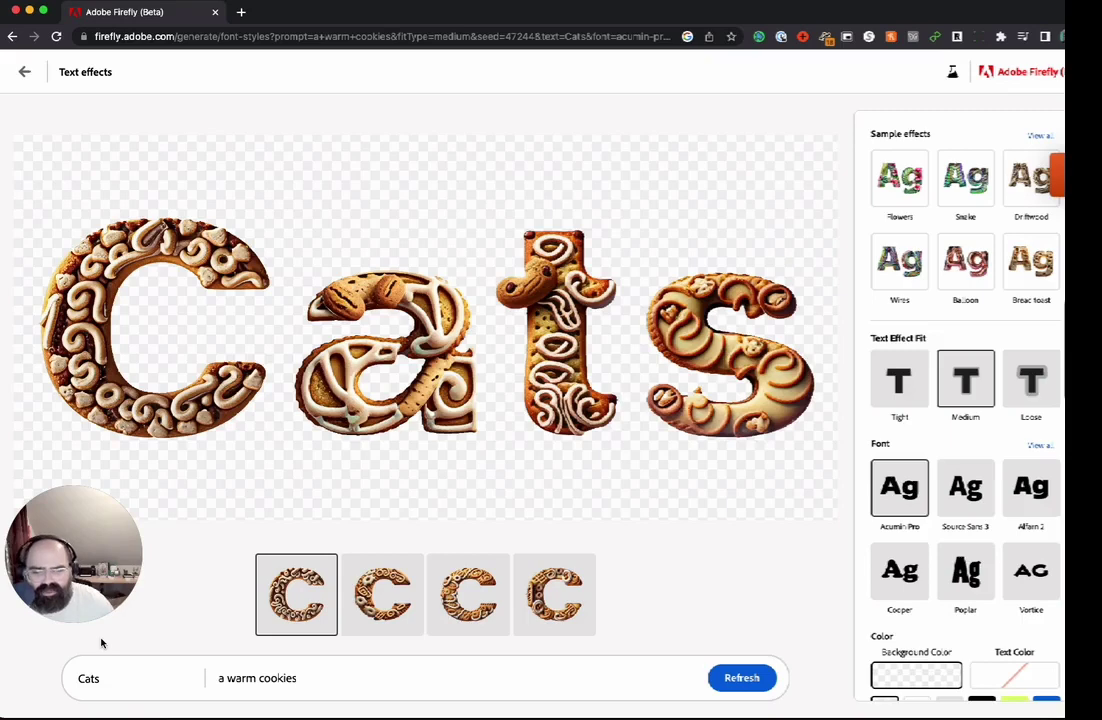
pyautogui.click(375, 595)
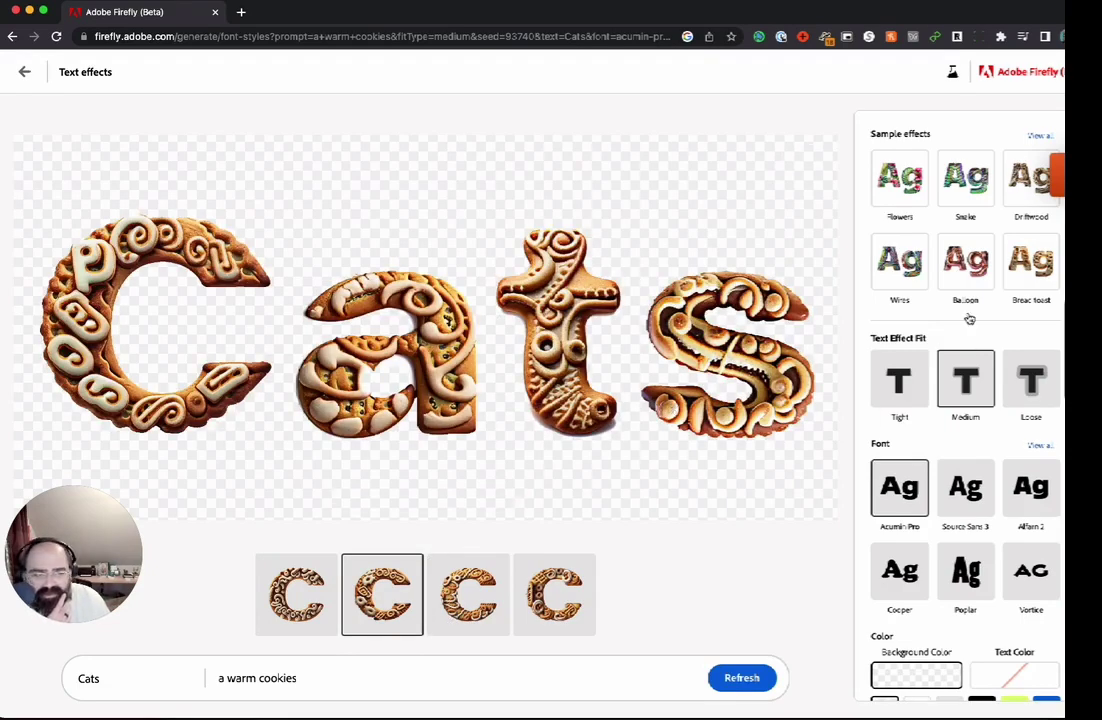
pyautogui.click(1021, 197)
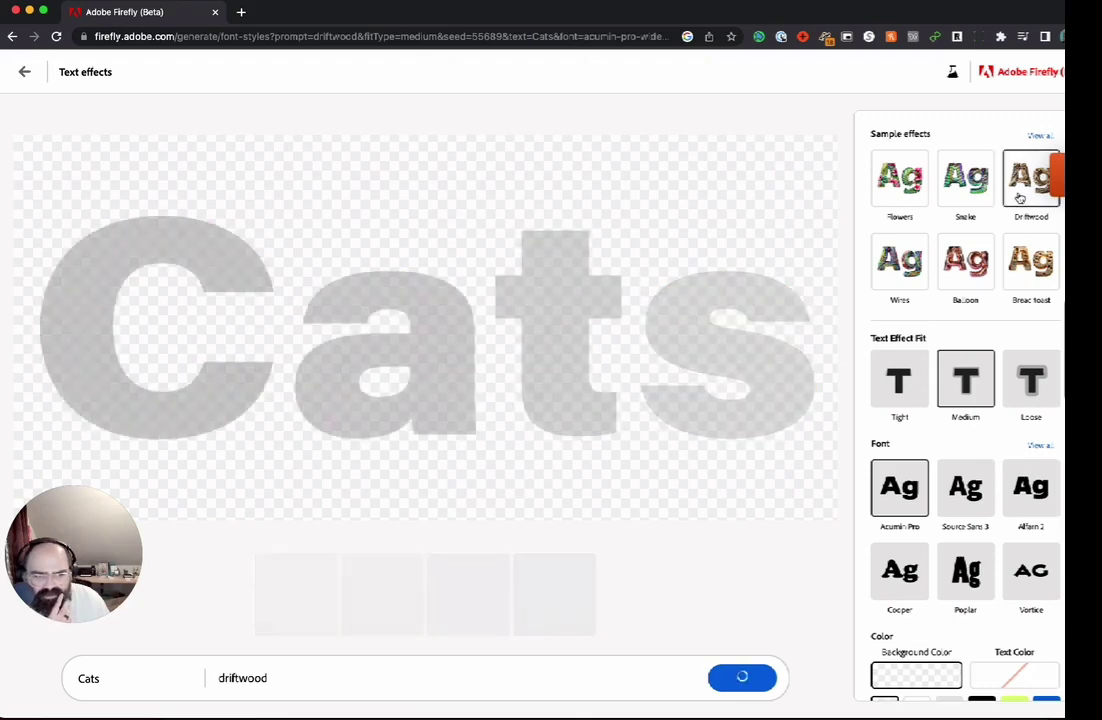